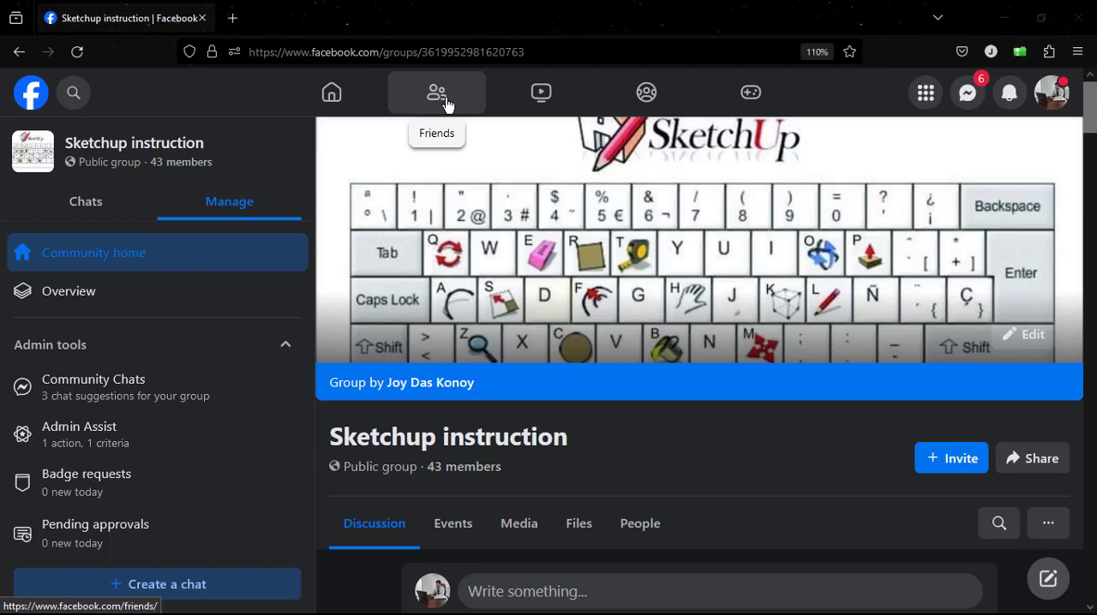
scroll(531, 374, down, 3)
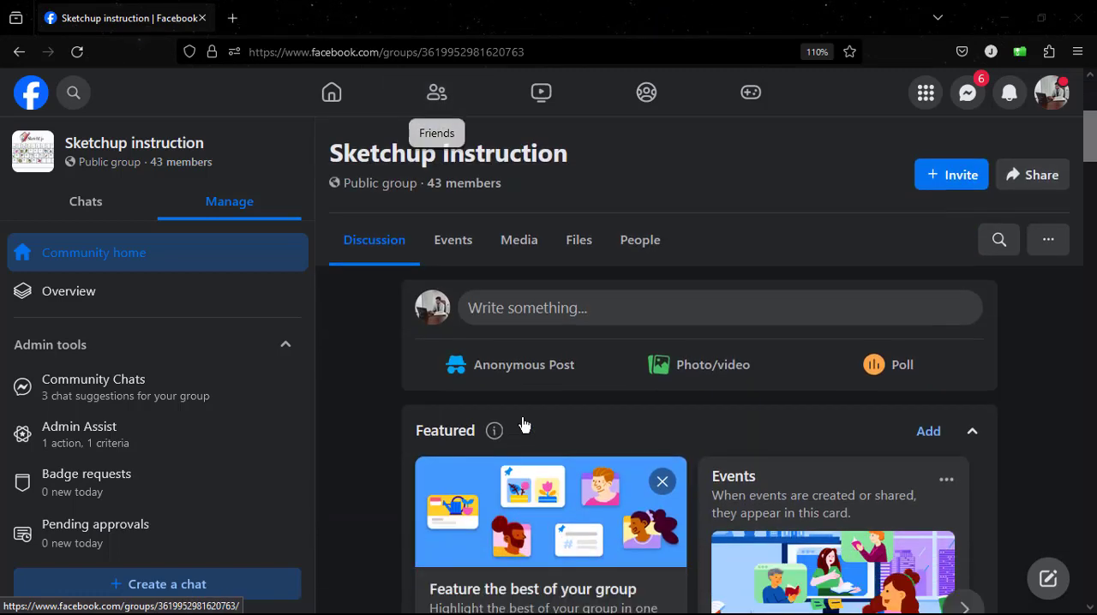
scroll(521, 424, up, 3)
scroll(529, 415, down, 10)
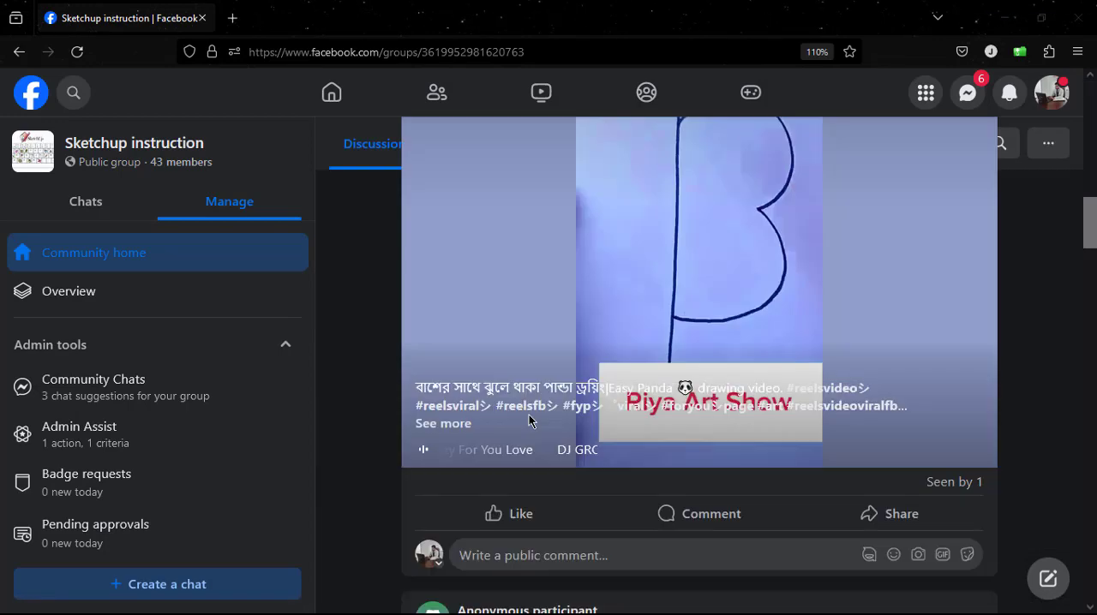
scroll(530, 421, up, 10)
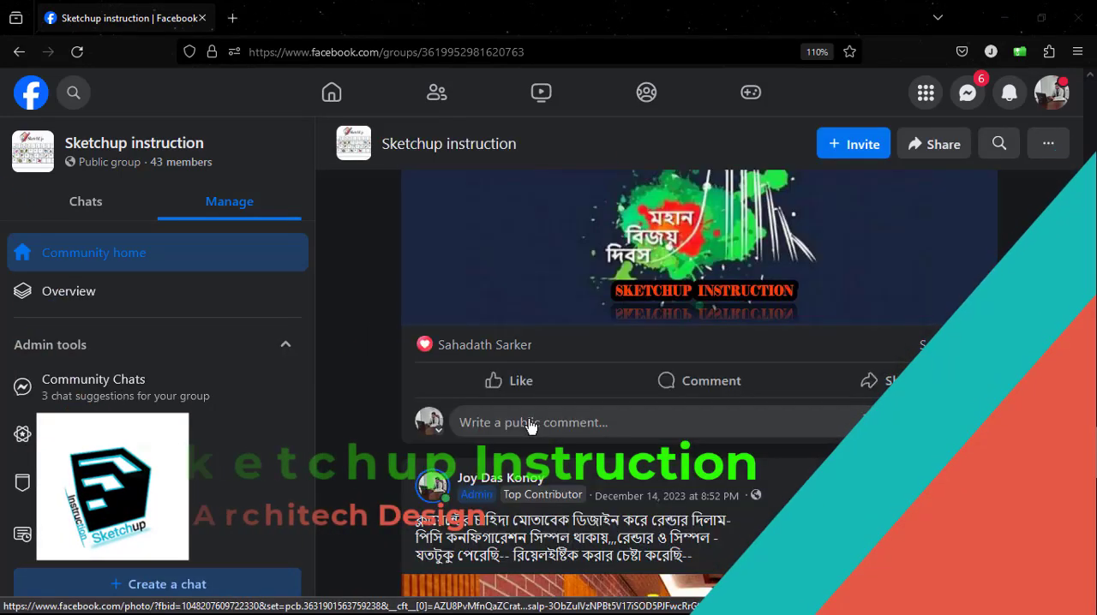
scroll(531, 419, up, 2)
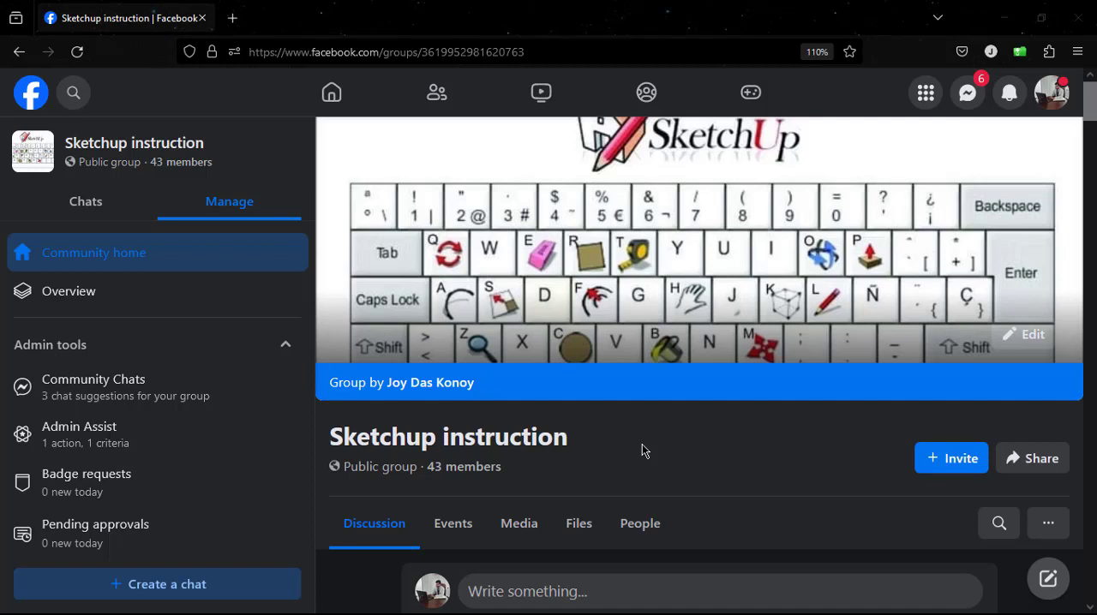
Minimize the browser and extract the Plugin 2022 archive here on the desktop.
click(1006, 18)
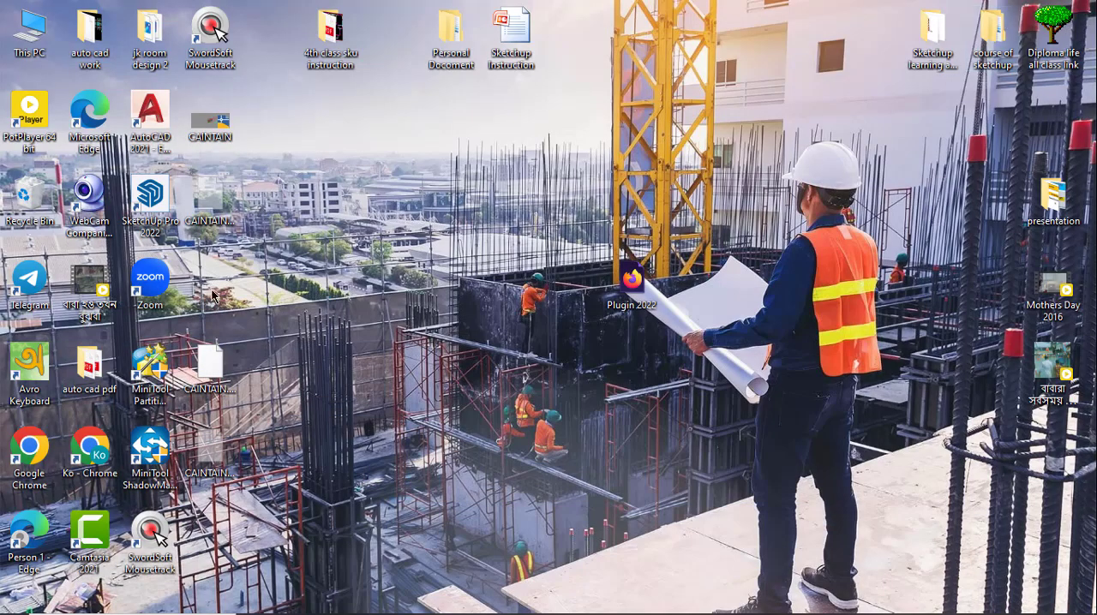
right_click(635, 282)
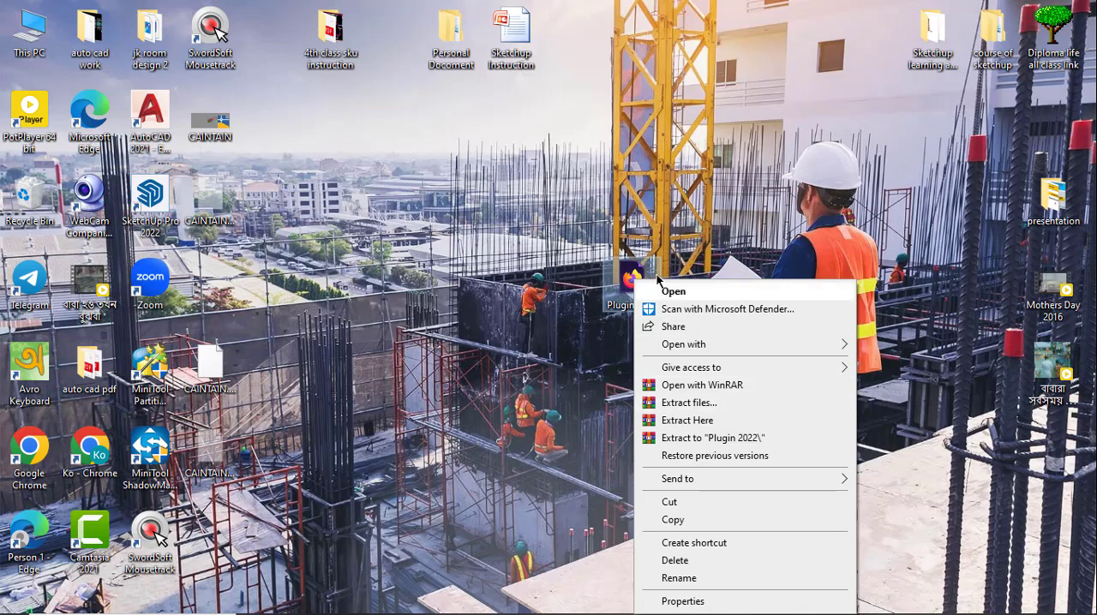
click(697, 176)
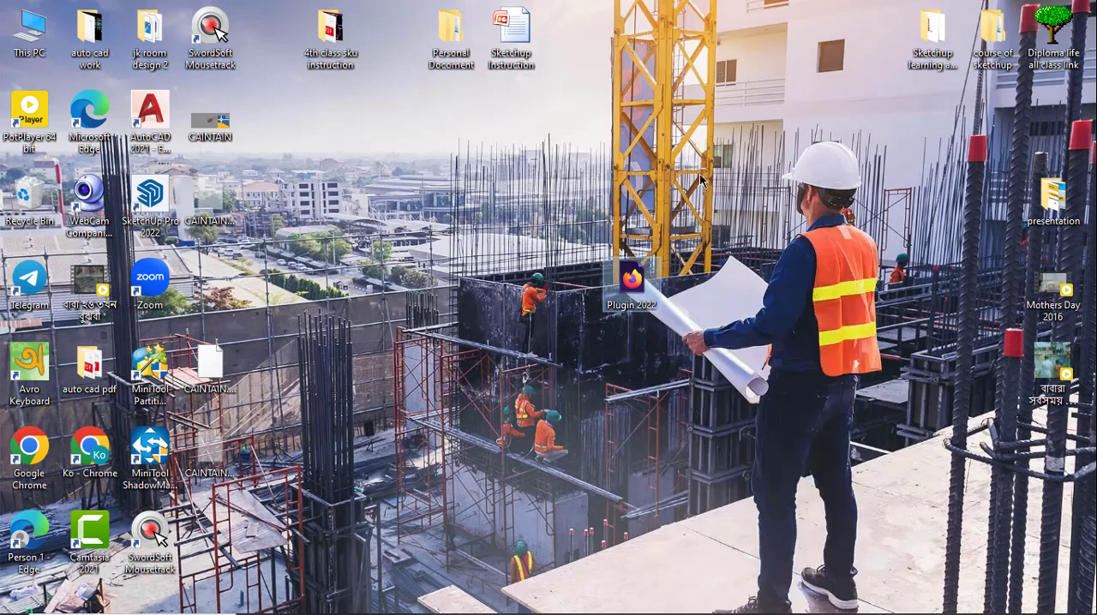
right_click(632, 297)
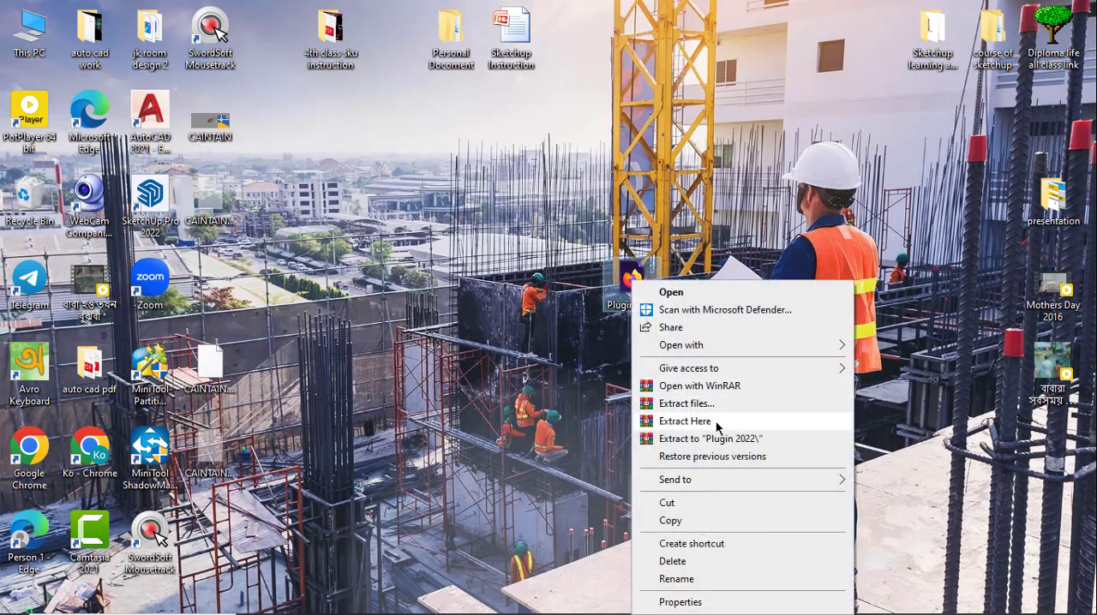
click(716, 427)
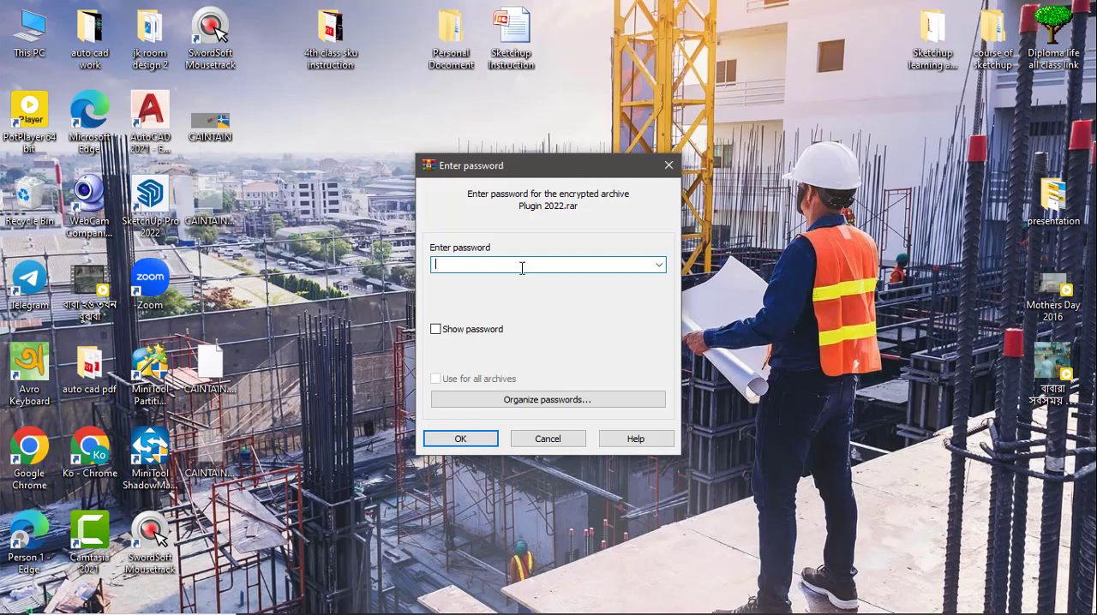
Enter the archive password and confirm the extraction.
text(12345678901)
click(435, 330)
click(435, 330)
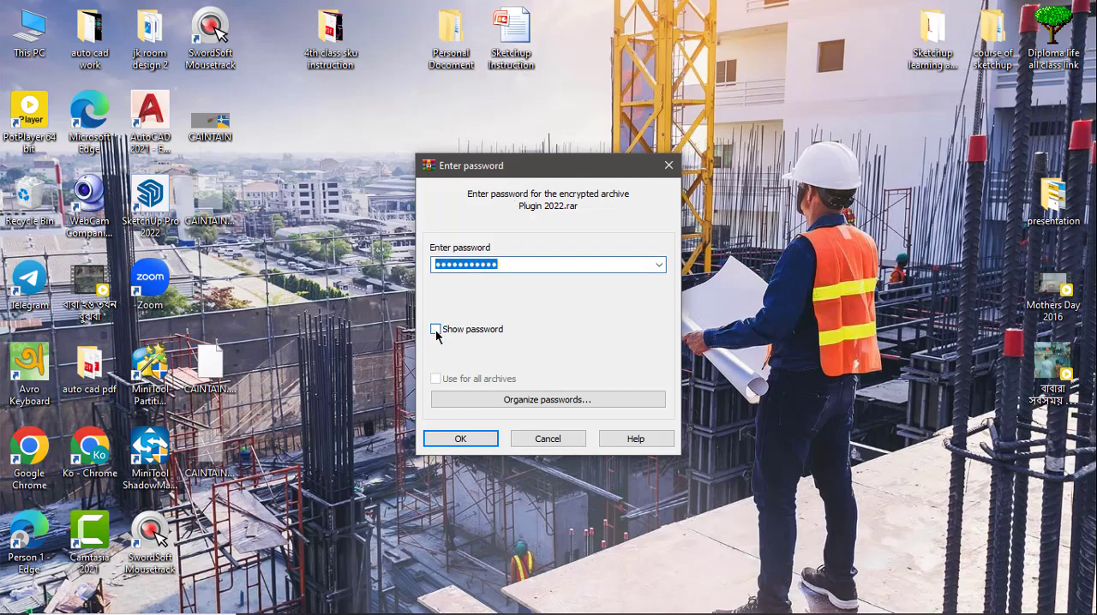
click(468, 445)
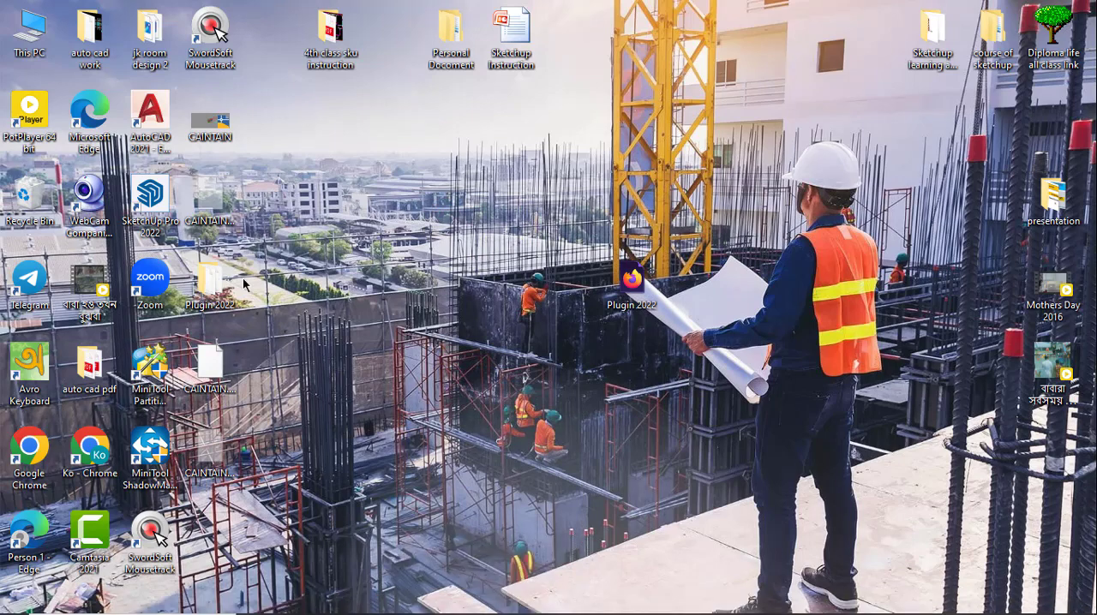
Move the extracted Plugin 2022 folder on the desktop and open it in a maximized window.
drag(219, 282, 497, 285)
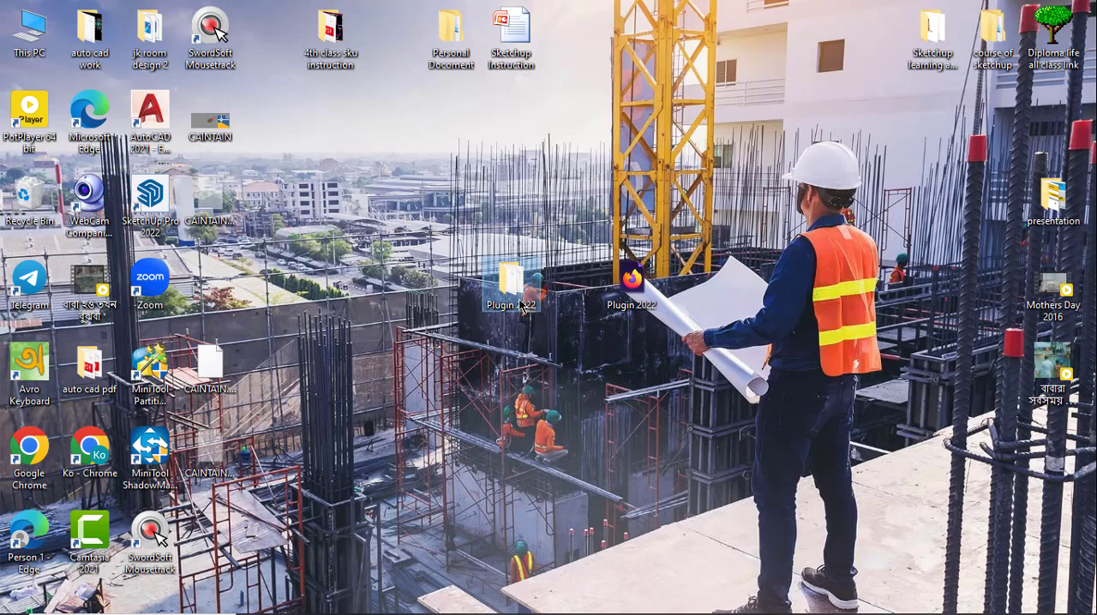
mouse_move(520, 307)
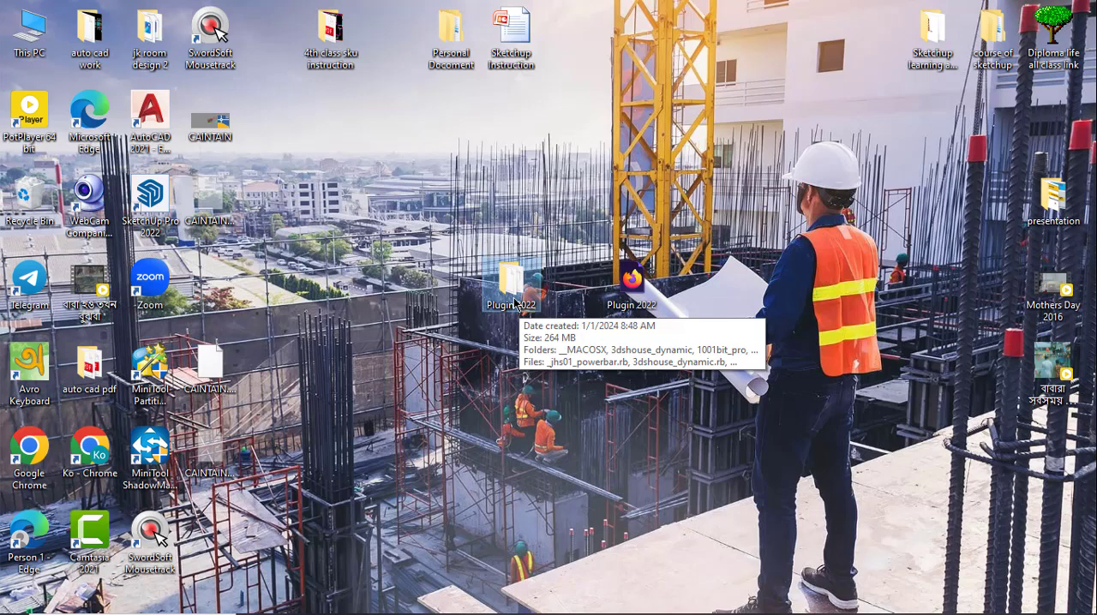
double_click(520, 307)
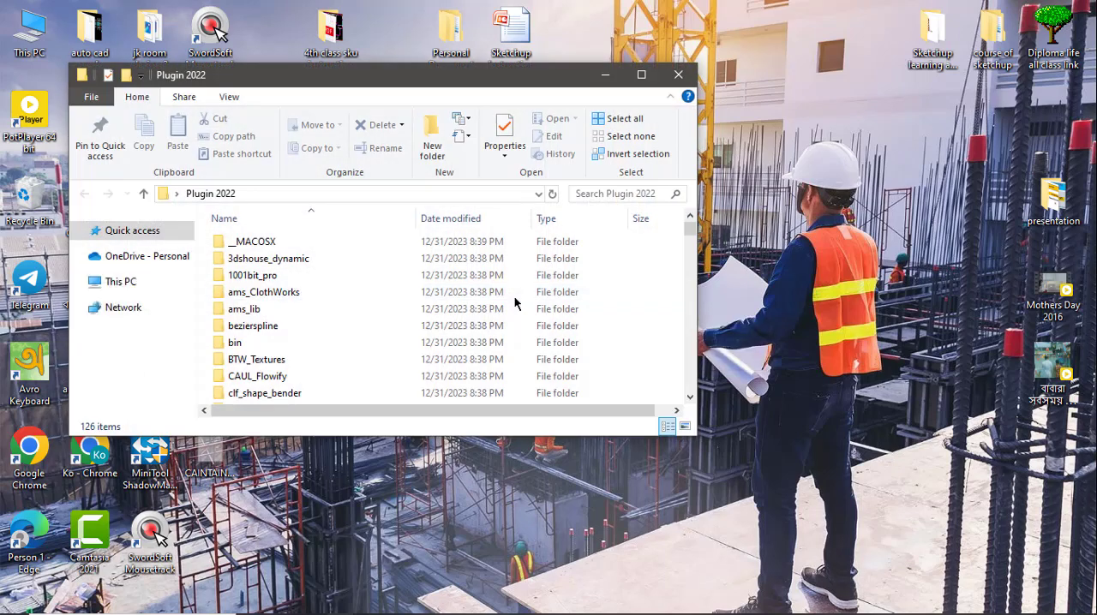
click(644, 75)
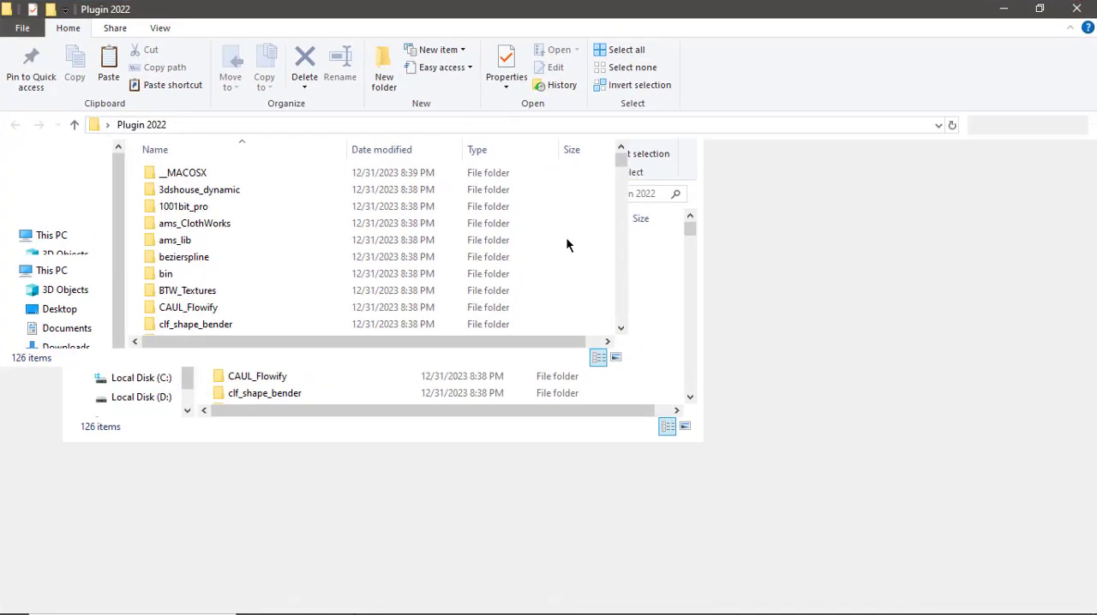
Select all items in the Plugin 2022 folder and copy them.
scroll(492, 422, down, 20)
scroll(487, 542, down, 9)
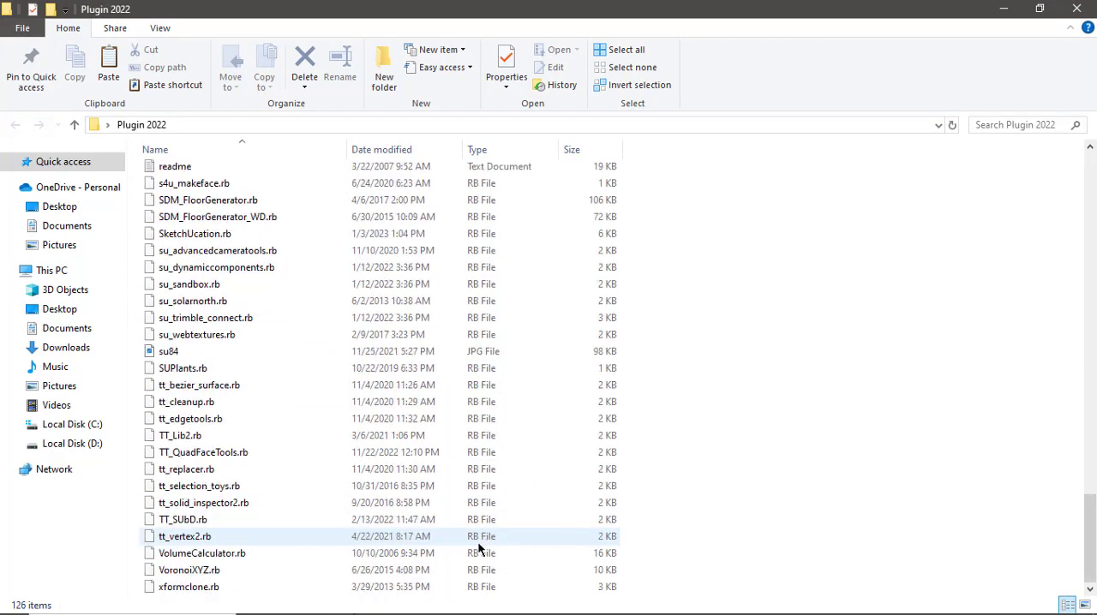
scroll(468, 537, up, 12)
scroll(467, 537, up, 15)
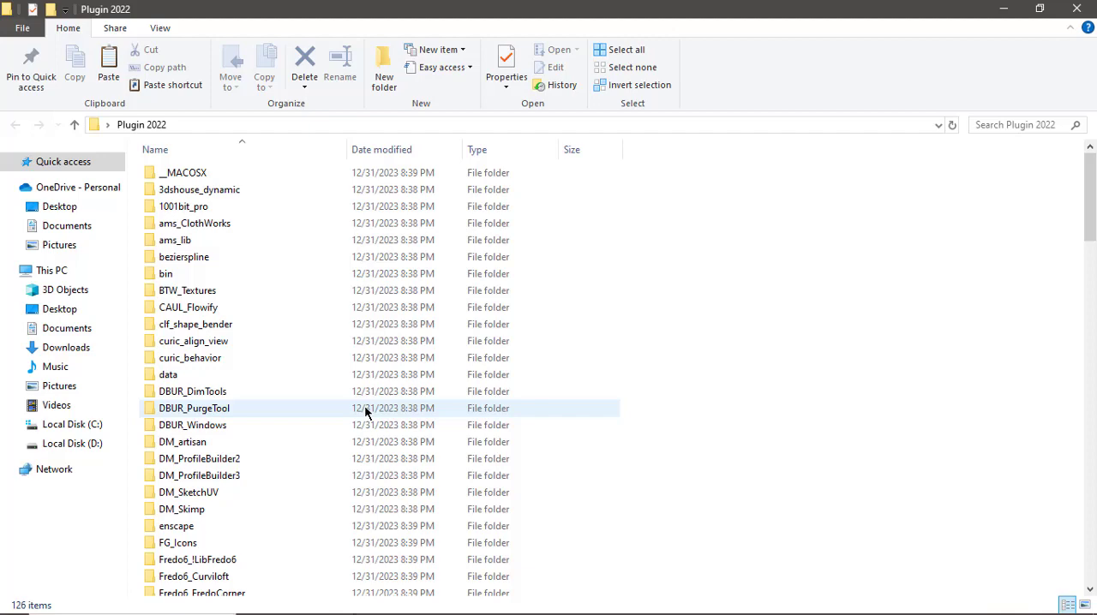
key(ctrl+a)
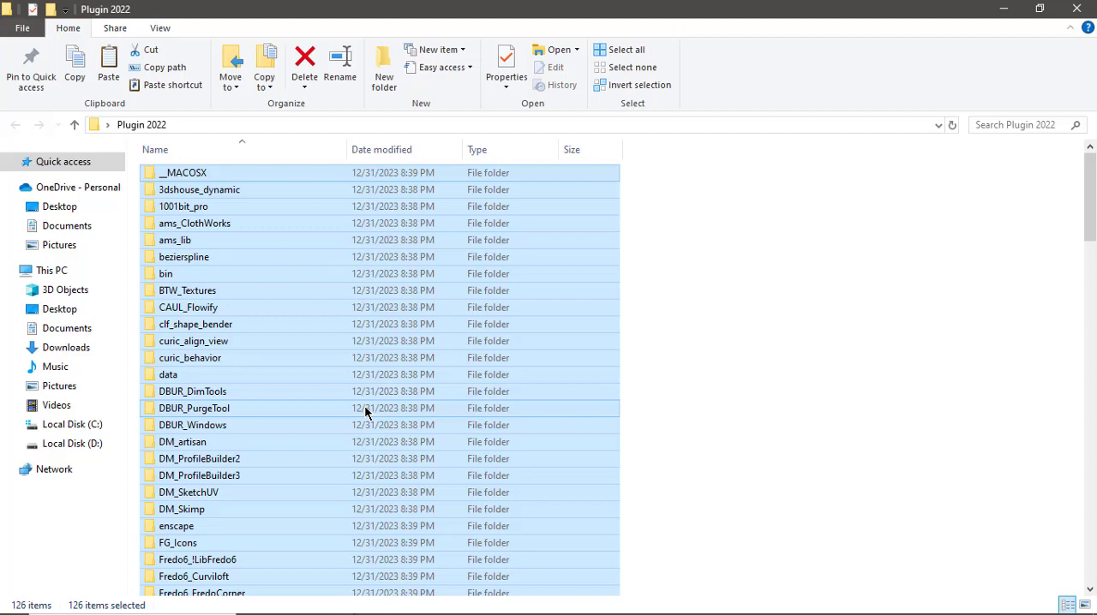
right_click(365, 411)
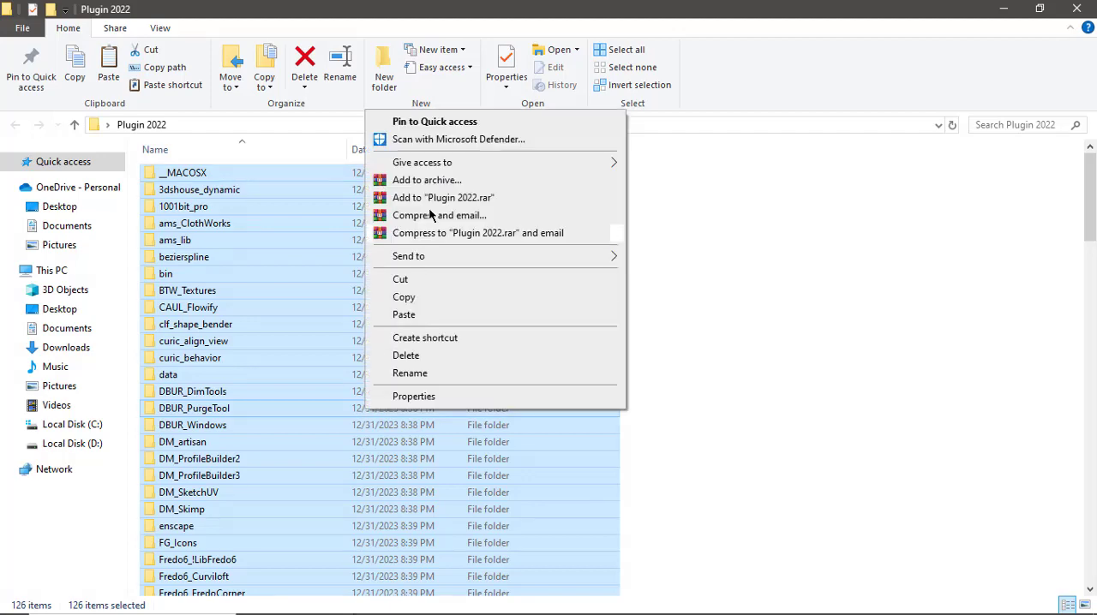
click(422, 294)
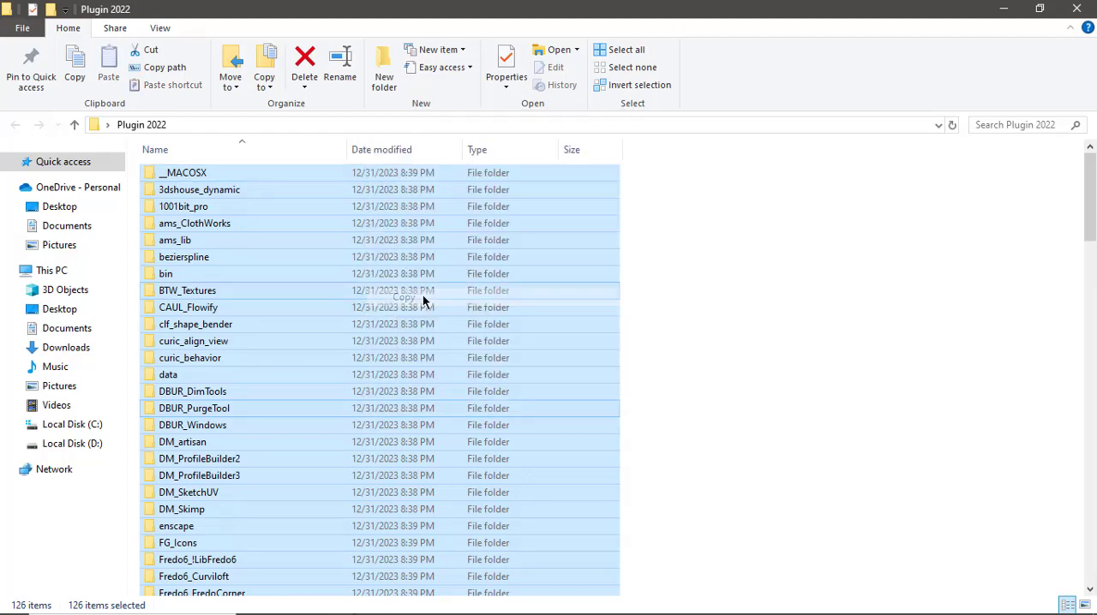
Minimize the folder, open This PC maximized, and navigate to Local Disk (C:) > Users > the user's profile folder.
click(1004, 9)
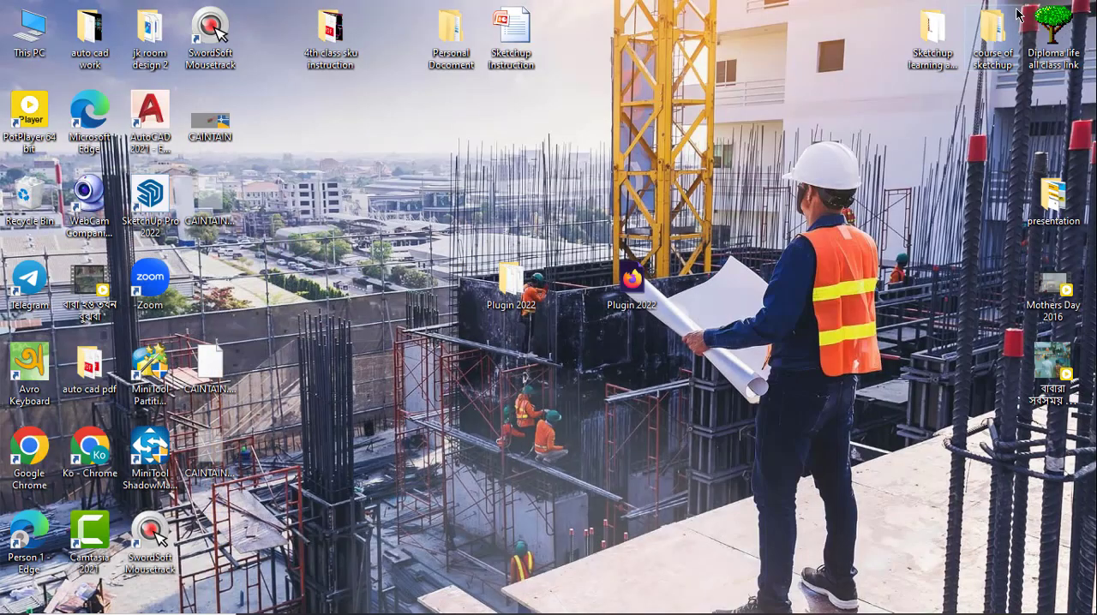
double_click(39, 54)
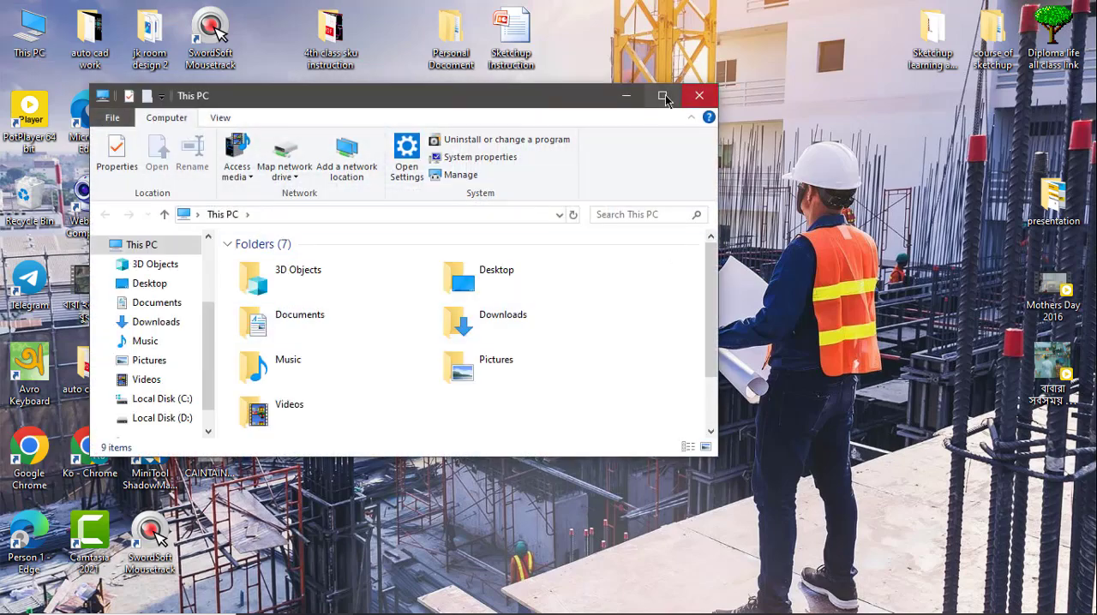
click(663, 96)
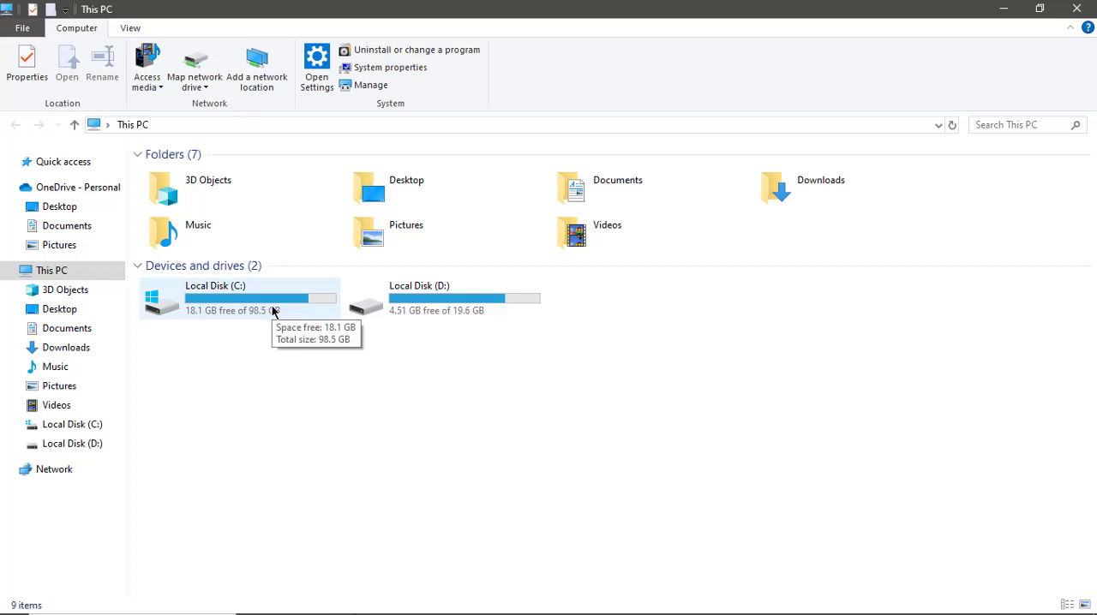
click(254, 314)
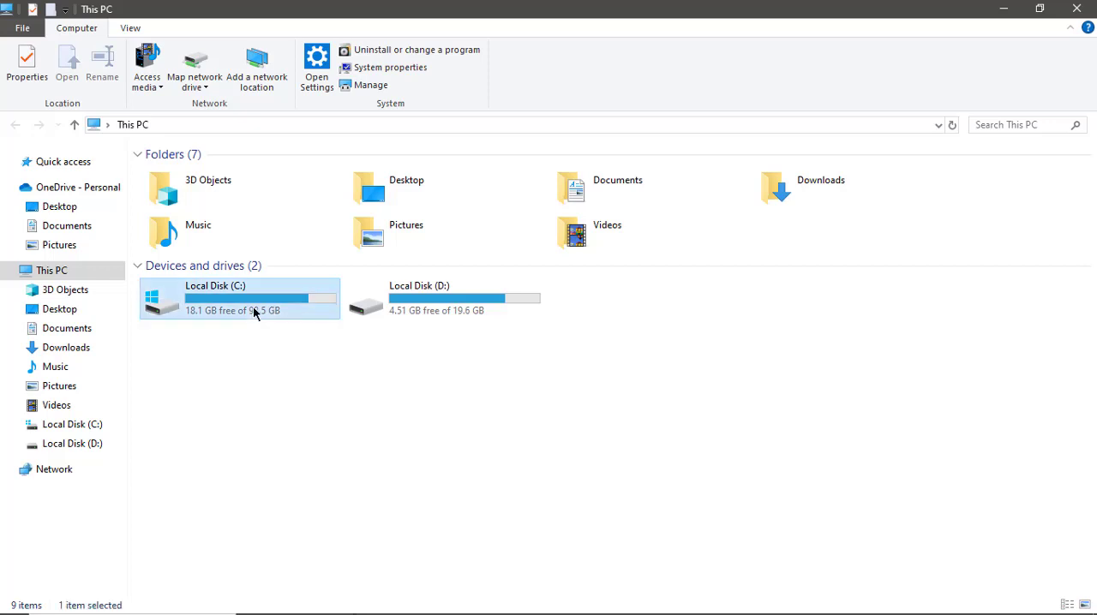
double_click(253, 314)
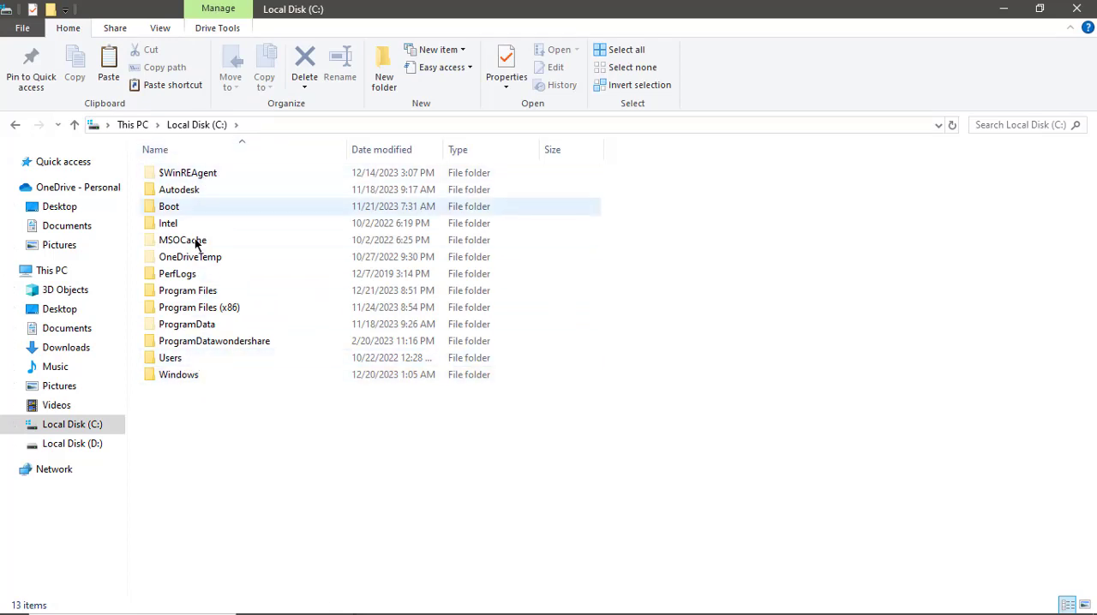
double_click(195, 358)
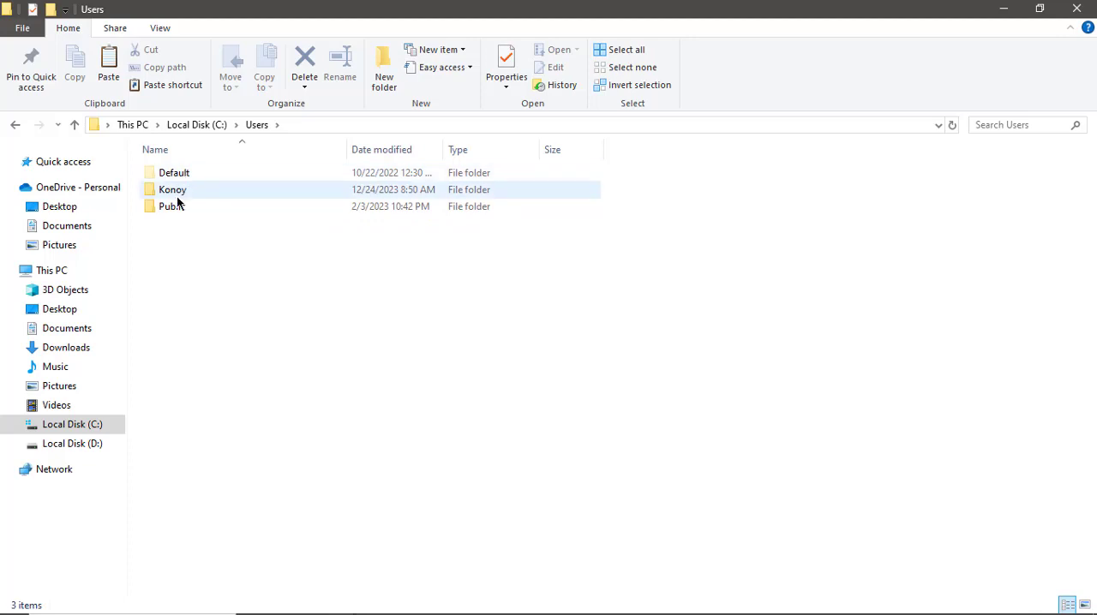
mouse_move(183, 197)
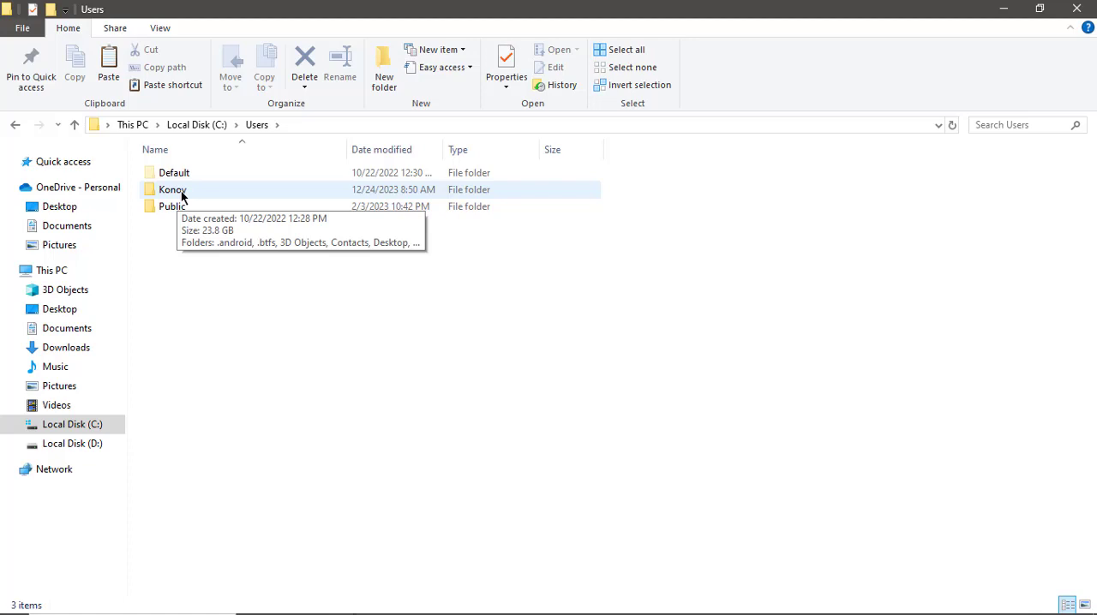
double_click(181, 192)
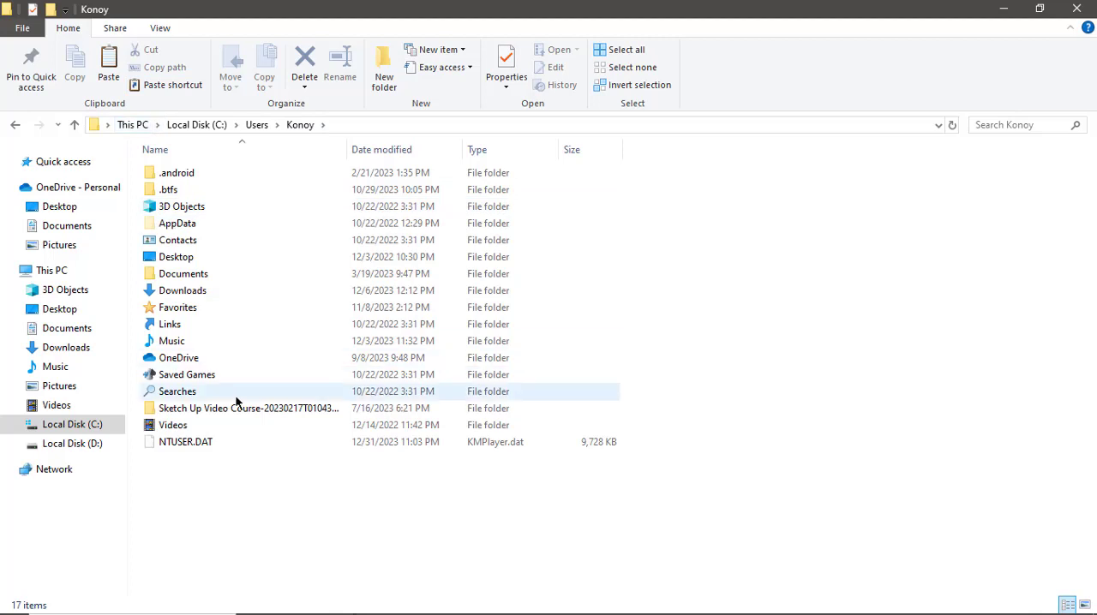
Turn on showing hidden items, then open AppData and its Roaming folder.
click(162, 29)
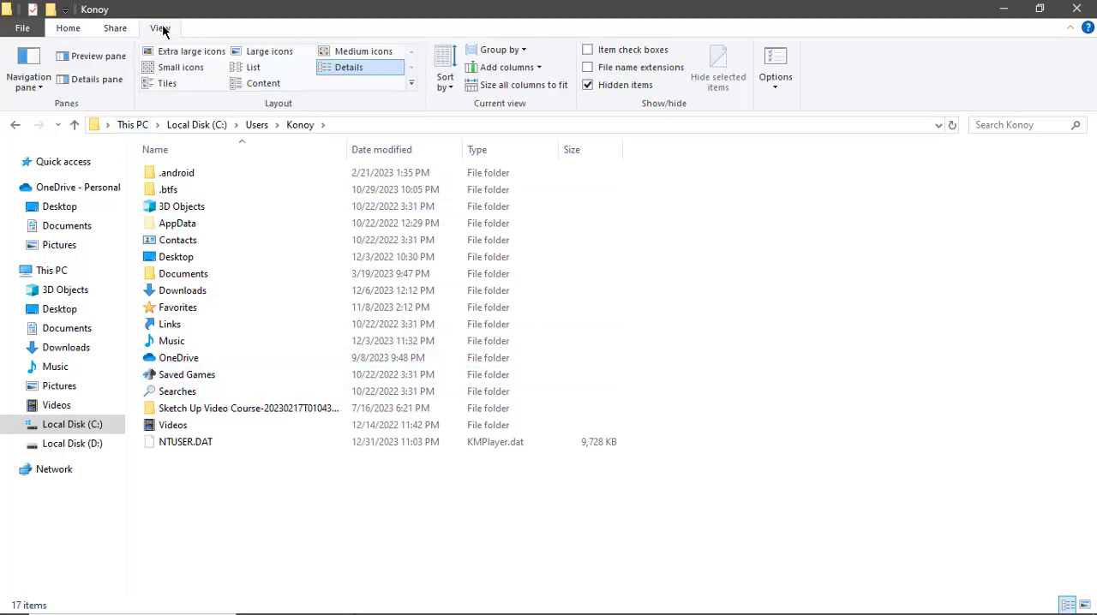
click(586, 87)
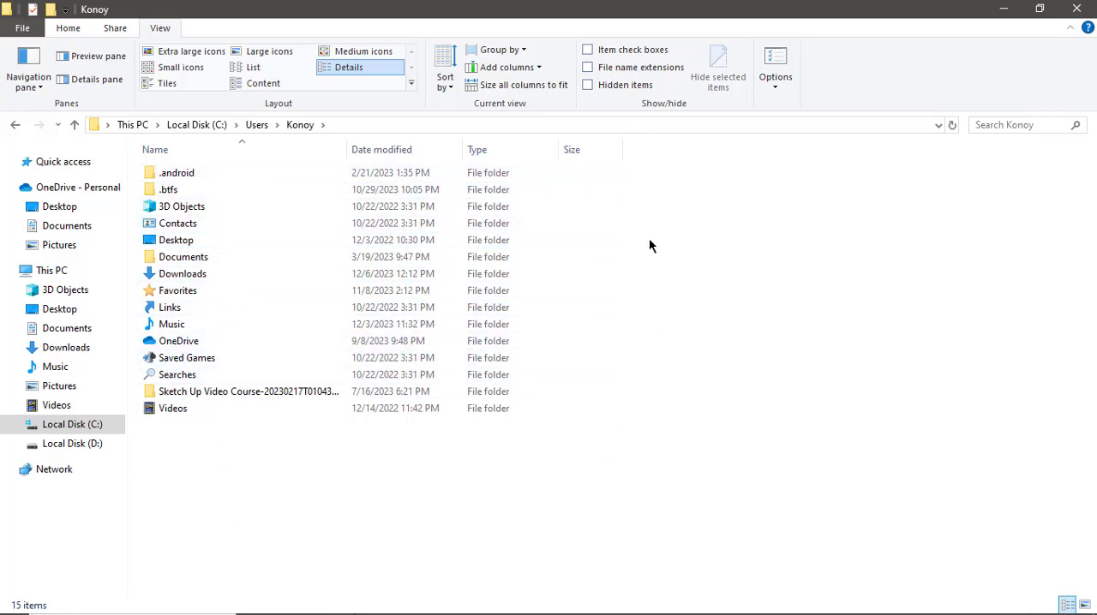
click(588, 85)
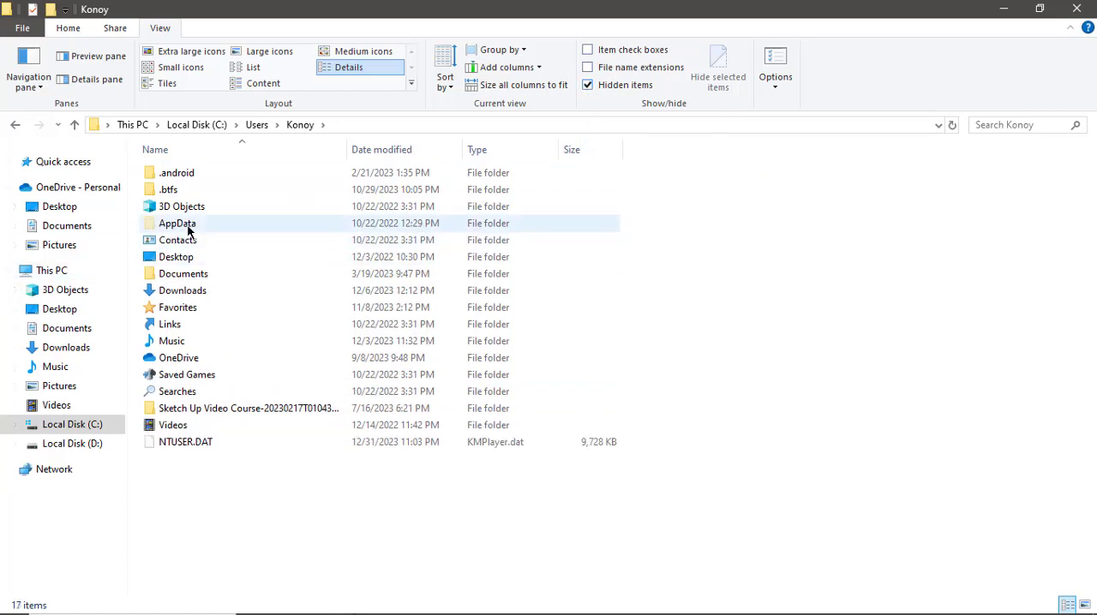
click(587, 85)
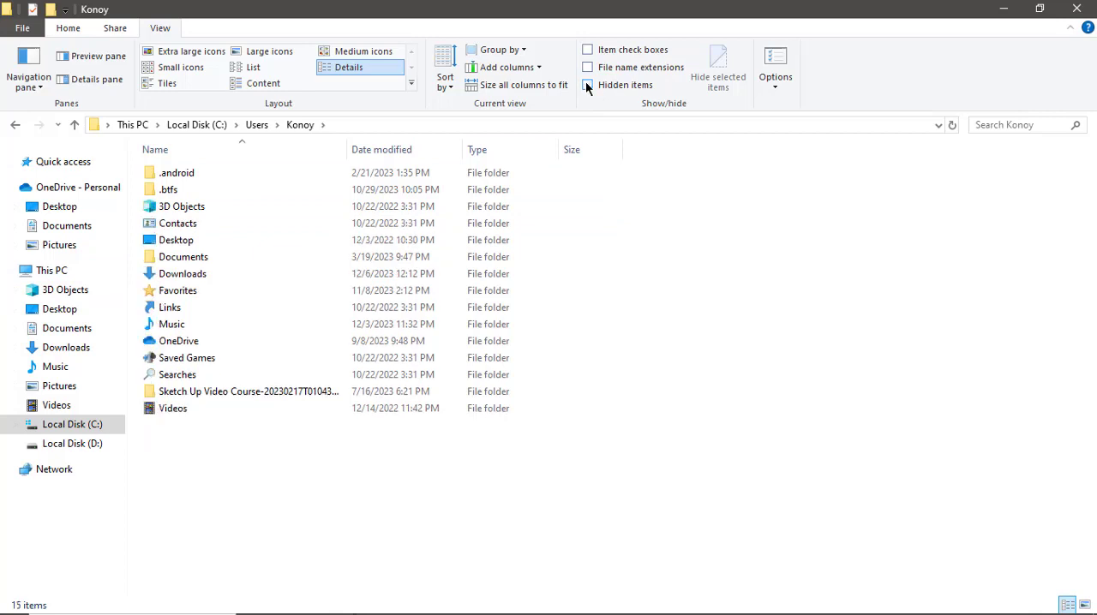
click(587, 86)
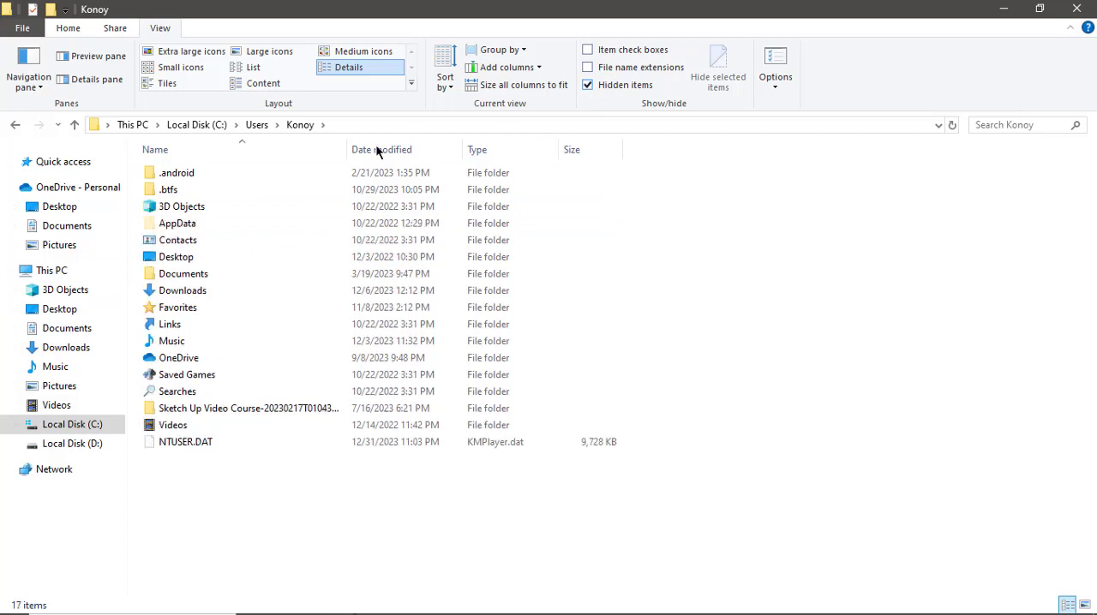
double_click(222, 227)
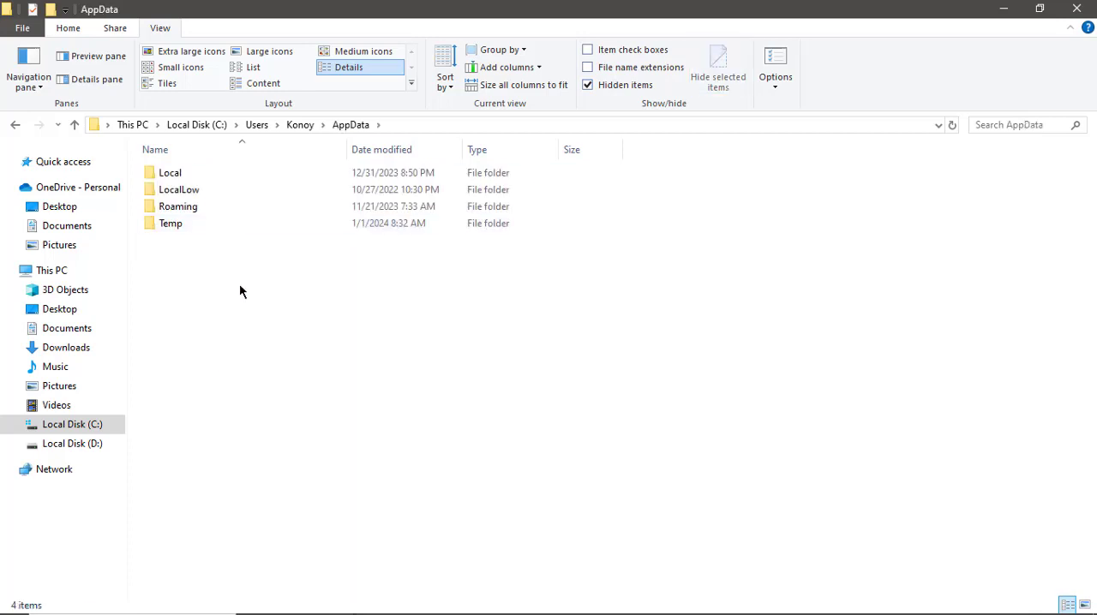
double_click(222, 215)
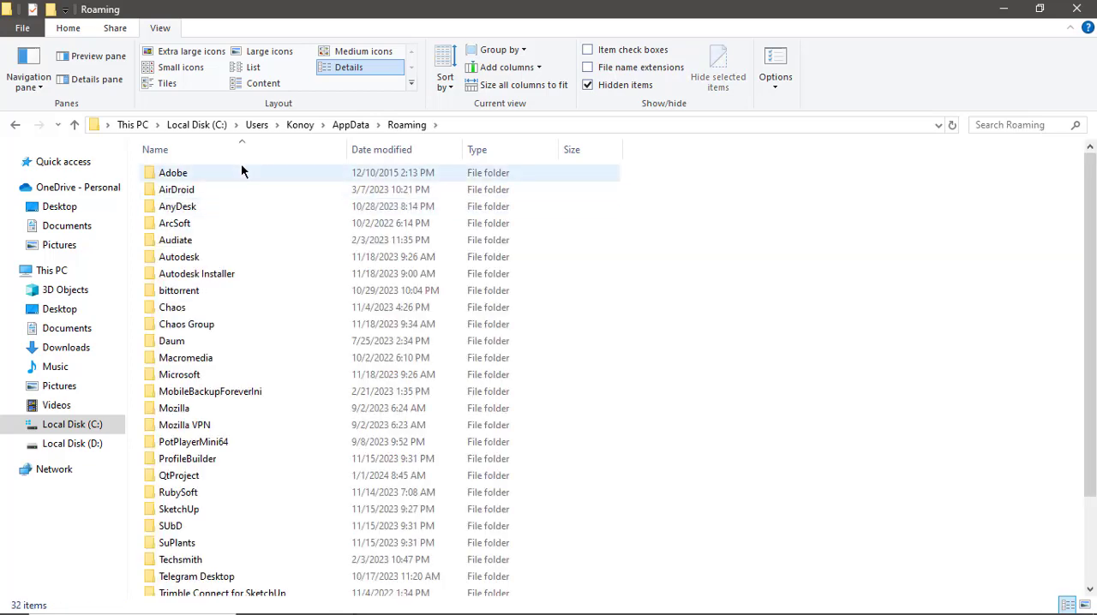
Open the SketchUp > SketchUp 2022 > SketchUp > Plugins folder inside Roaming.
scroll(294, 309, down, 2)
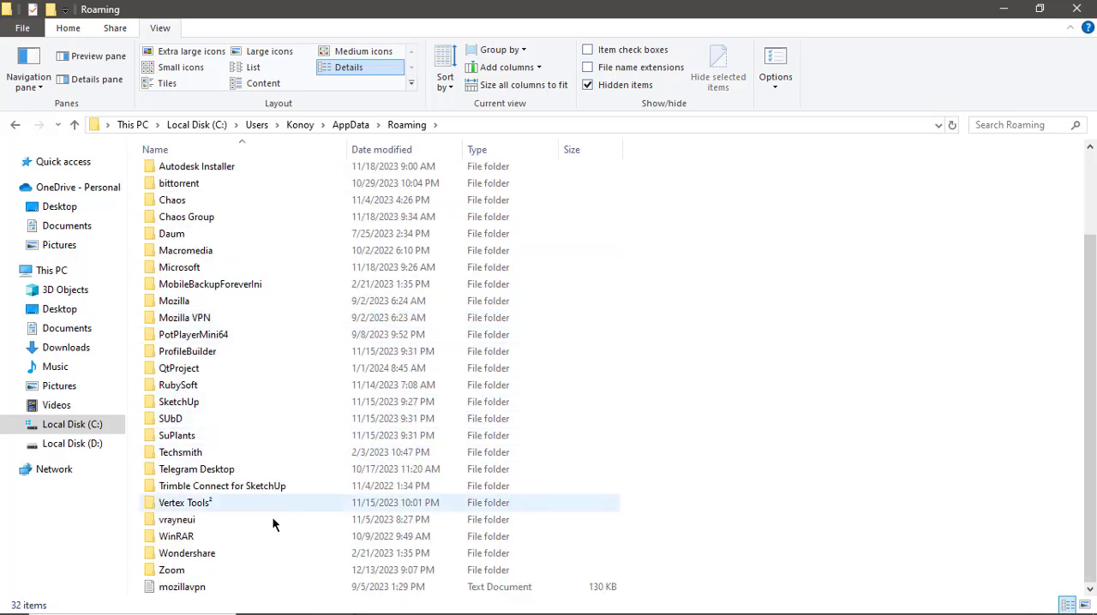
double_click(194, 402)
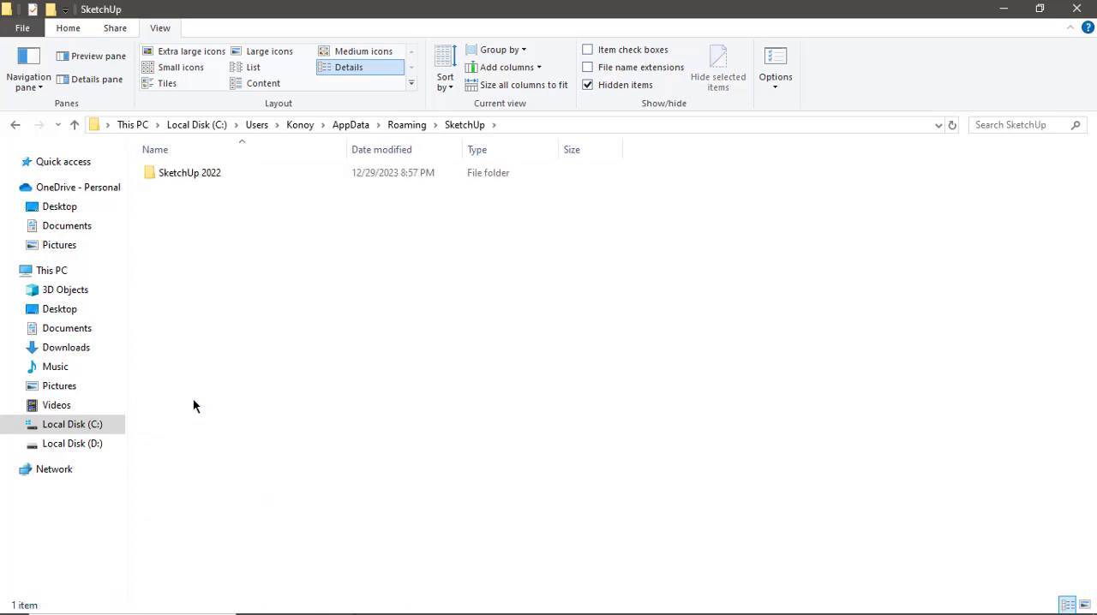
double_click(218, 177)
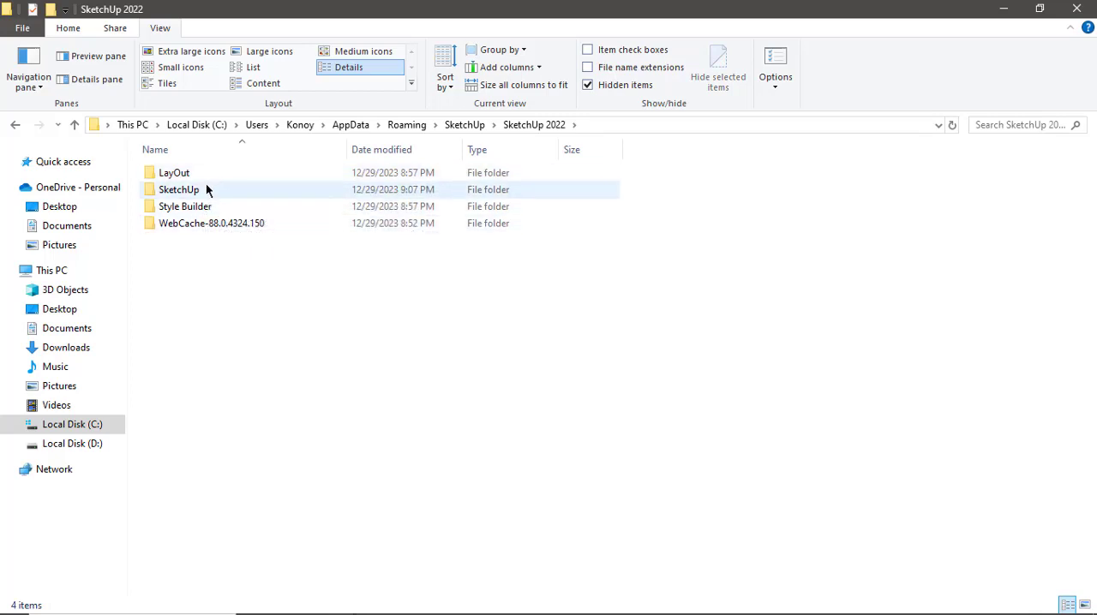
double_click(203, 190)
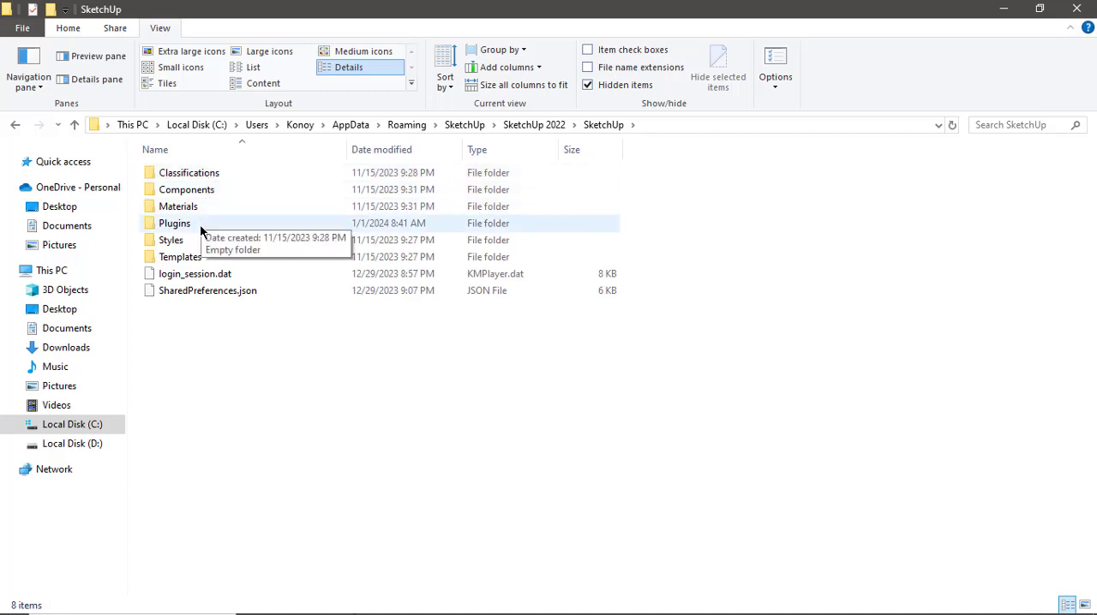
double_click(201, 228)
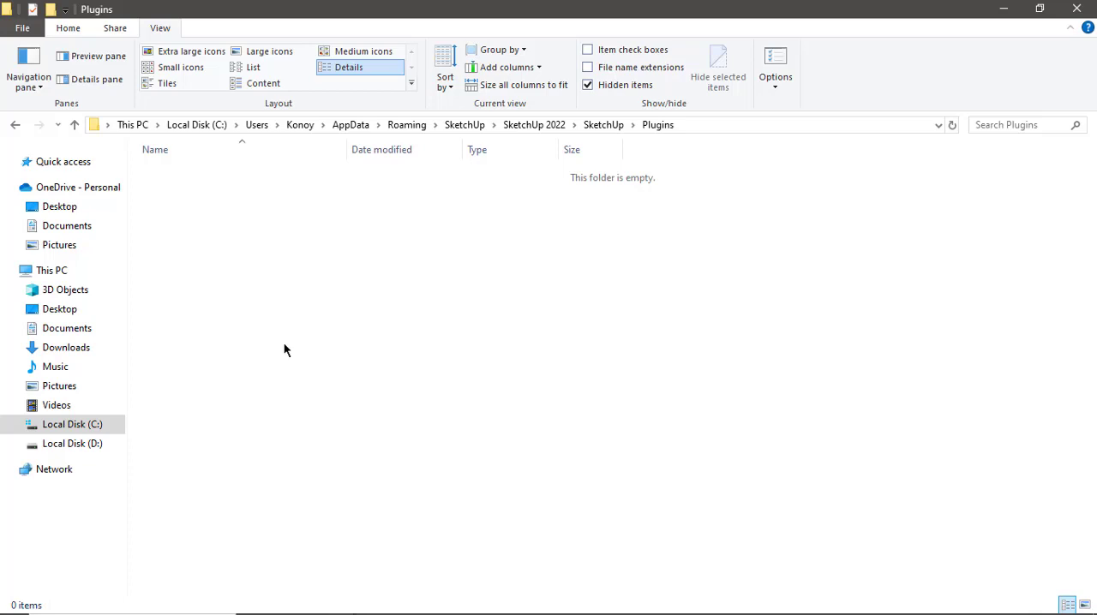
Paste the copied plugin files into the empty Plugins folder.
key(ctrl+v)
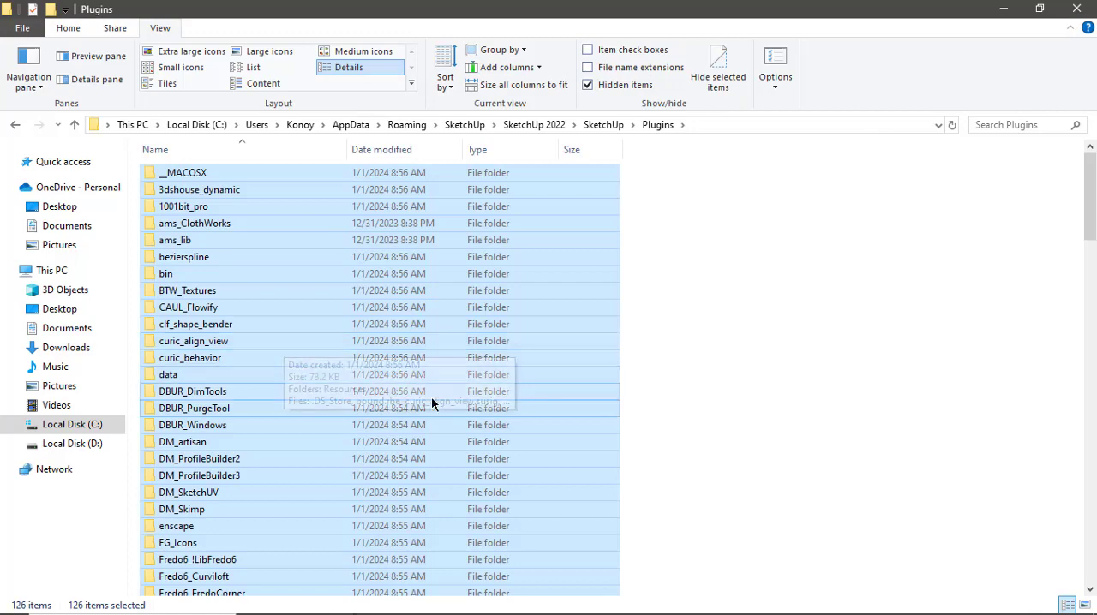
scroll(321, 276, down, 20)
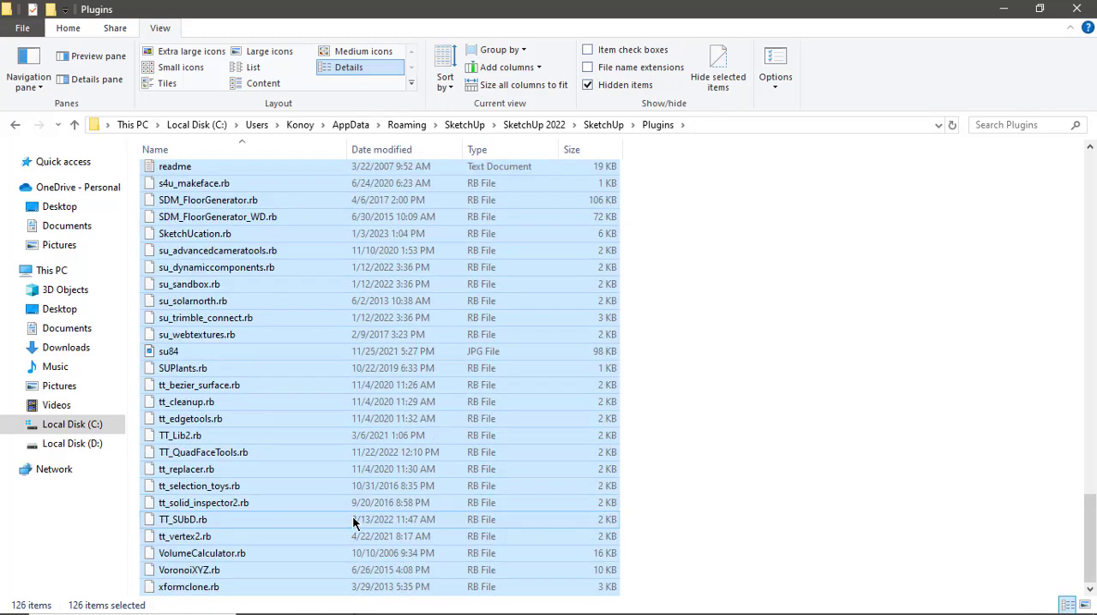
scroll(355, 522, up, 20)
Minimize the Plugins folder window and refresh the desktop.
mouse_move(420, 595)
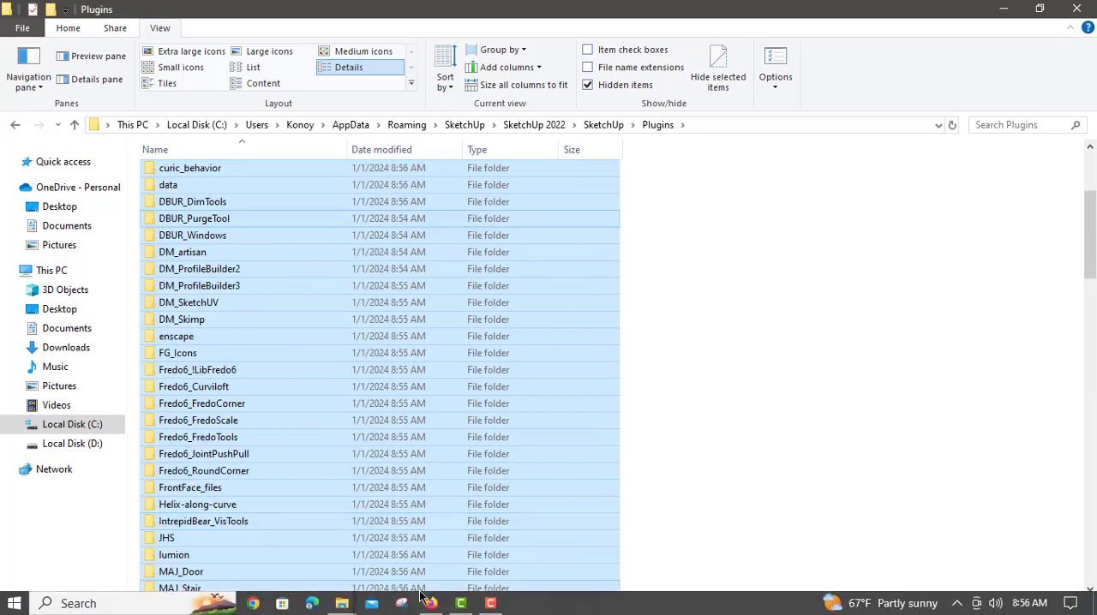
mouse_move(486, 610)
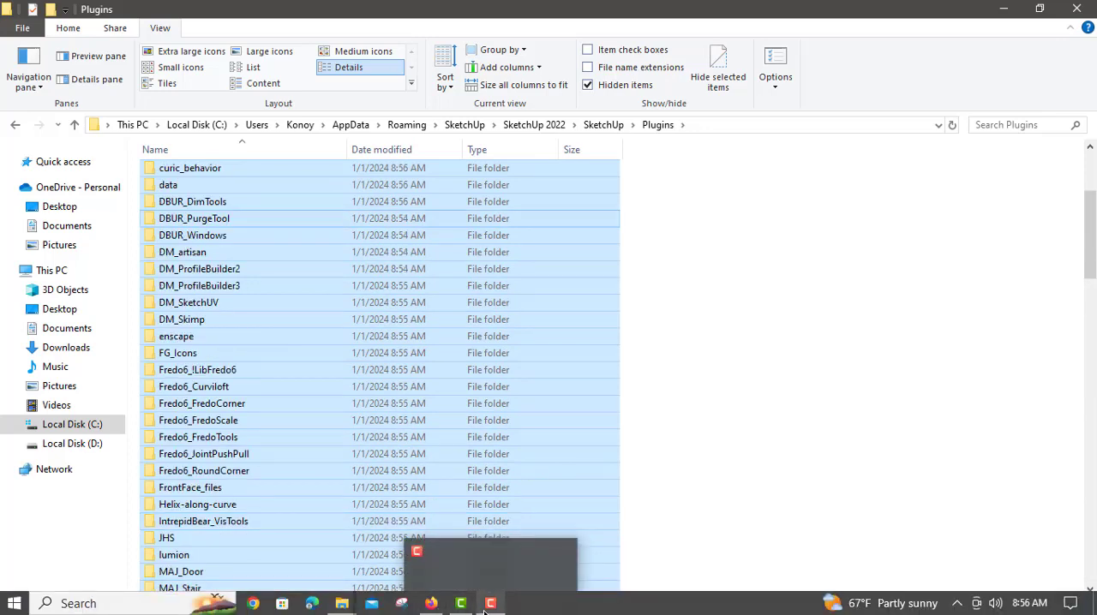
click(470, 557)
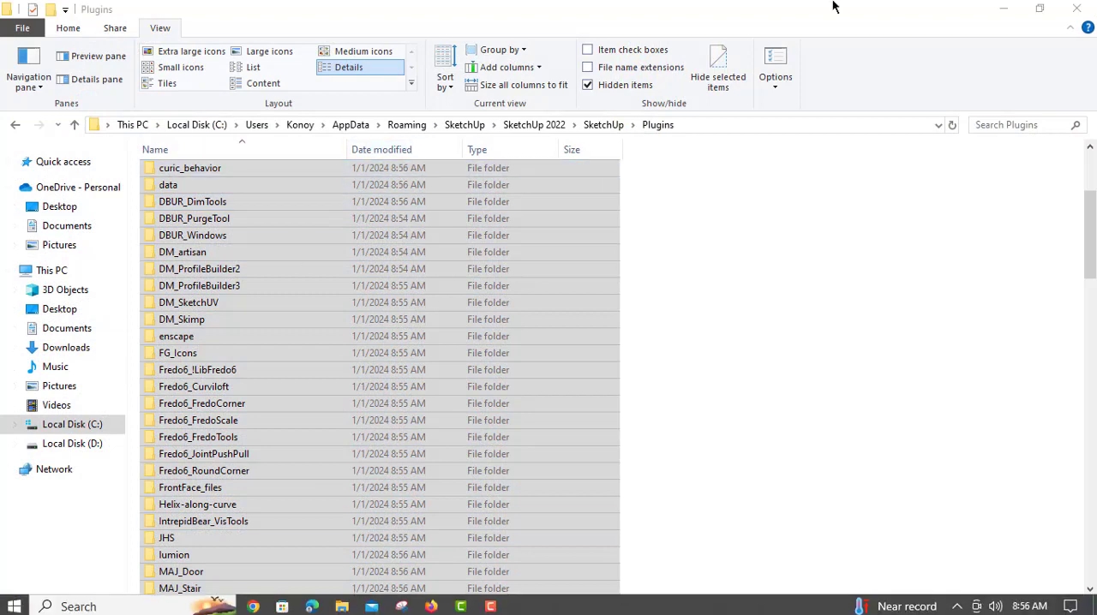
click(1003, 9)
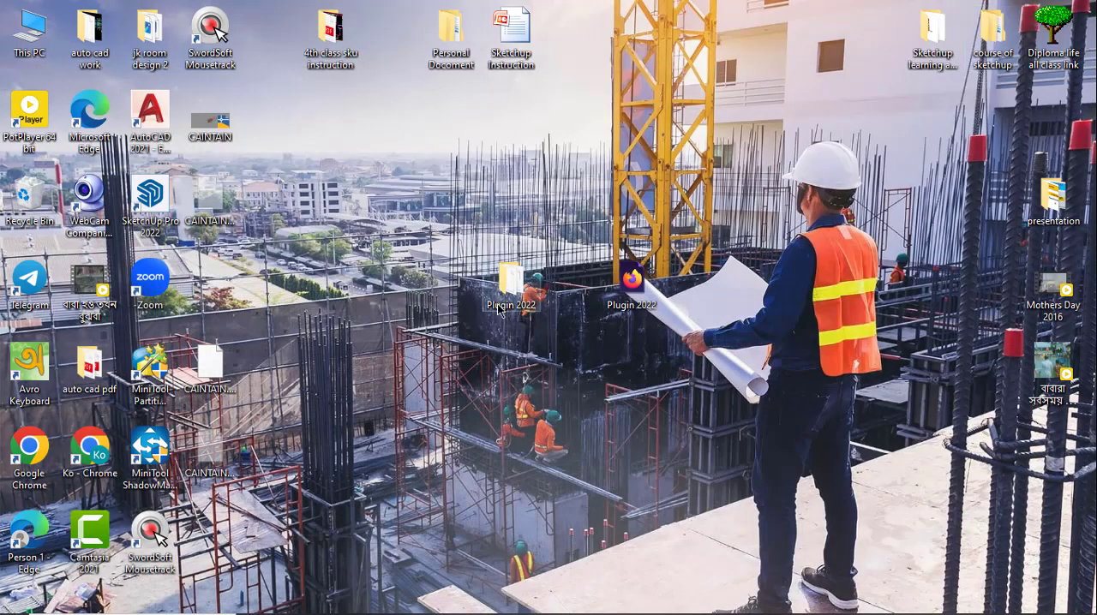
right_click(426, 211)
click(458, 255)
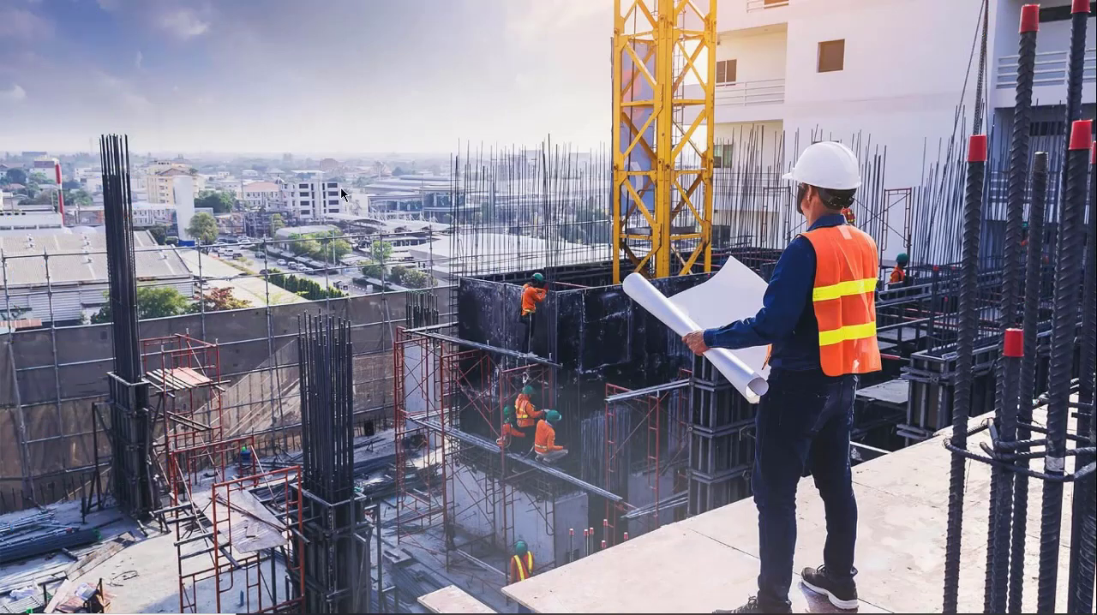
right_click(341, 195)
click(395, 235)
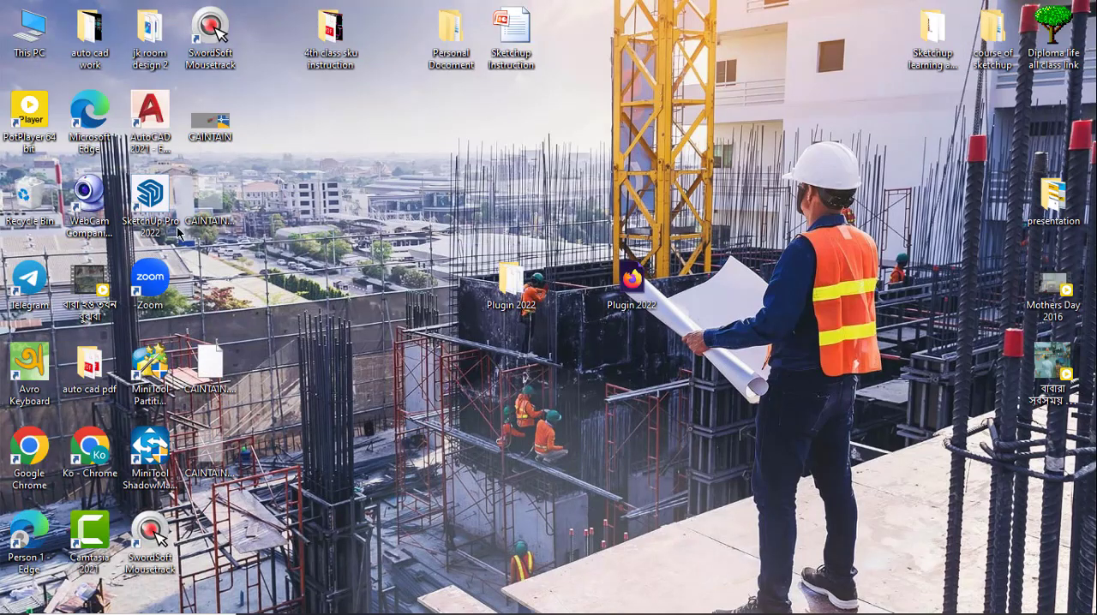
Launch SketchUp Pro 2022 from the desktop and dismiss the Enscape loading error.
double_click(175, 228)
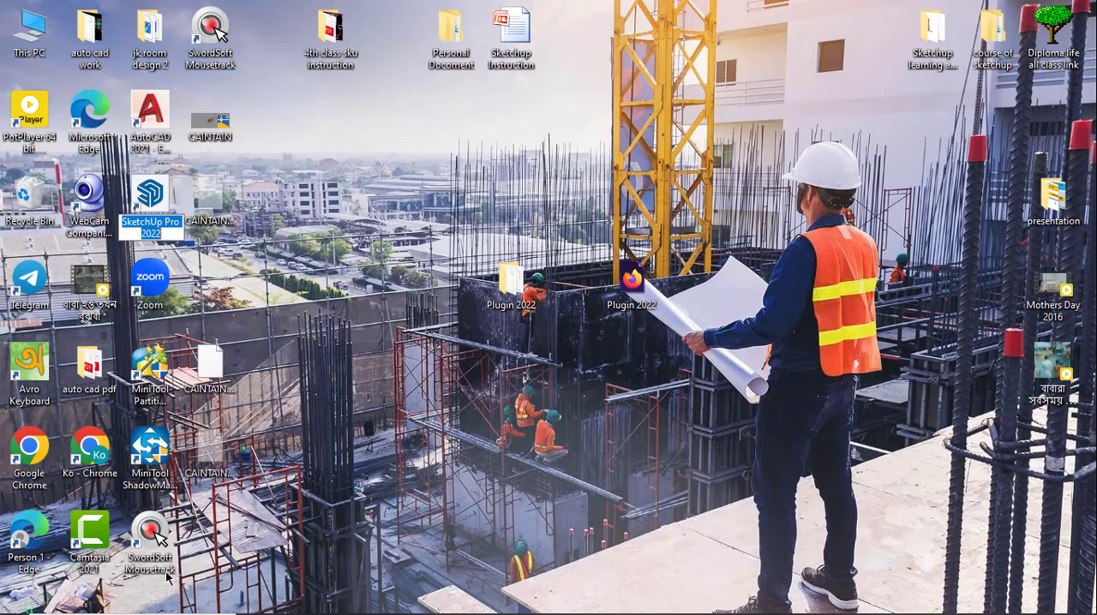
mouse_move(427, 608)
mouse_move(467, 604)
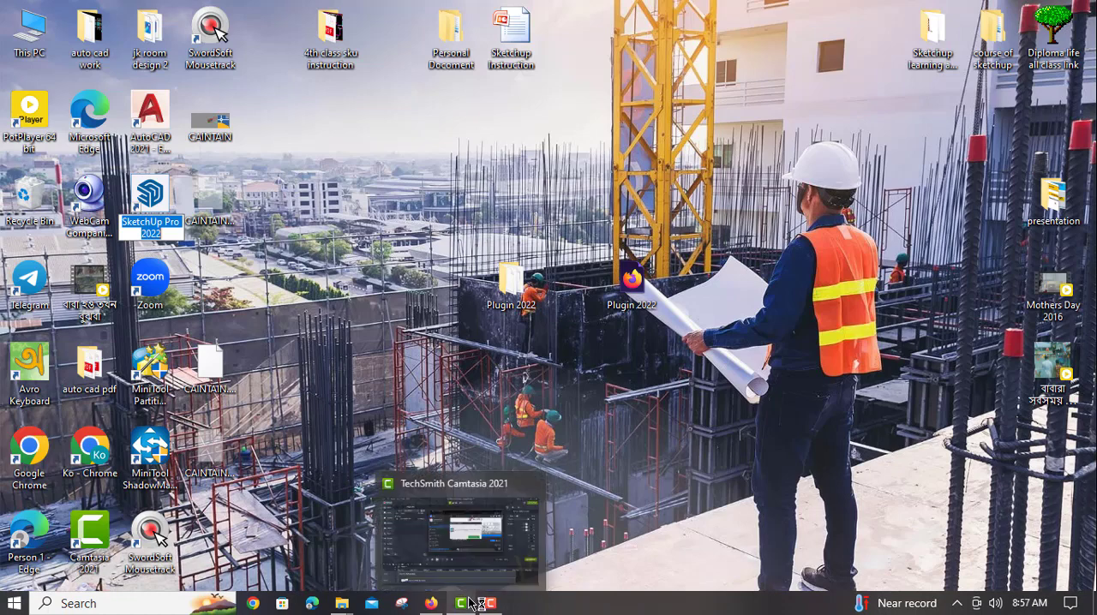
mouse_move(487, 577)
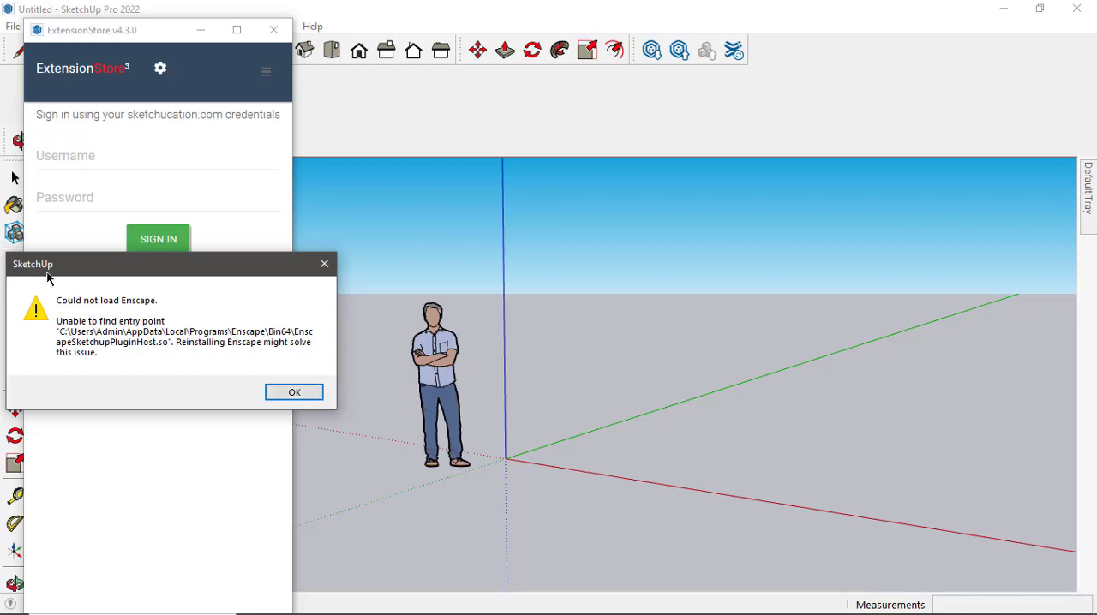
click(324, 263)
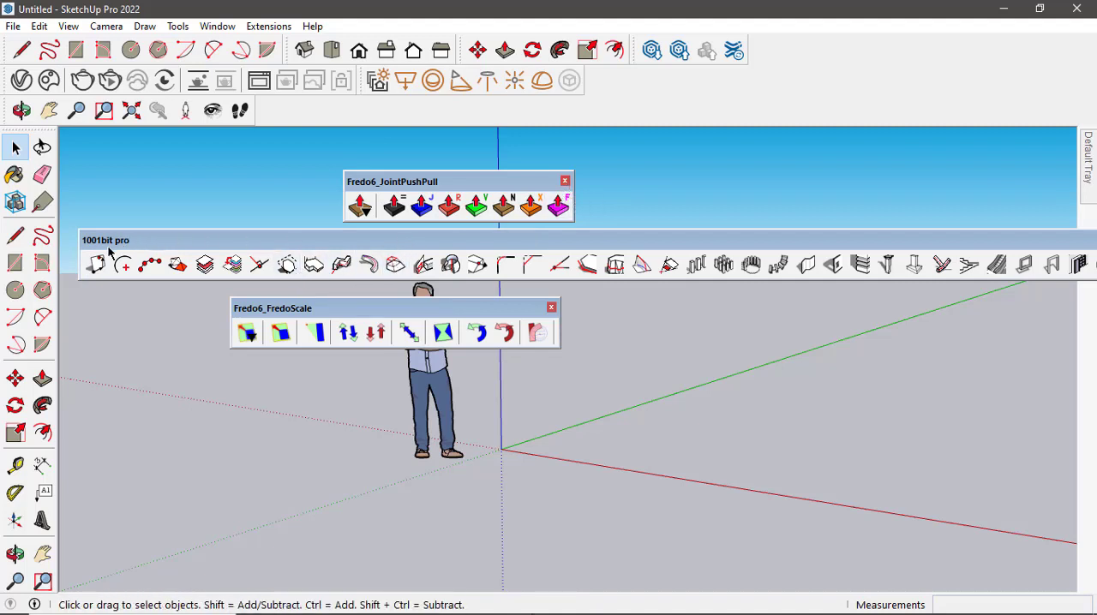
Dock the 1001bit pro, Fredo6_FredoScale and Fredo6_JointPushPull toolbars into the toolbar area.
drag(339, 247, 447, 250)
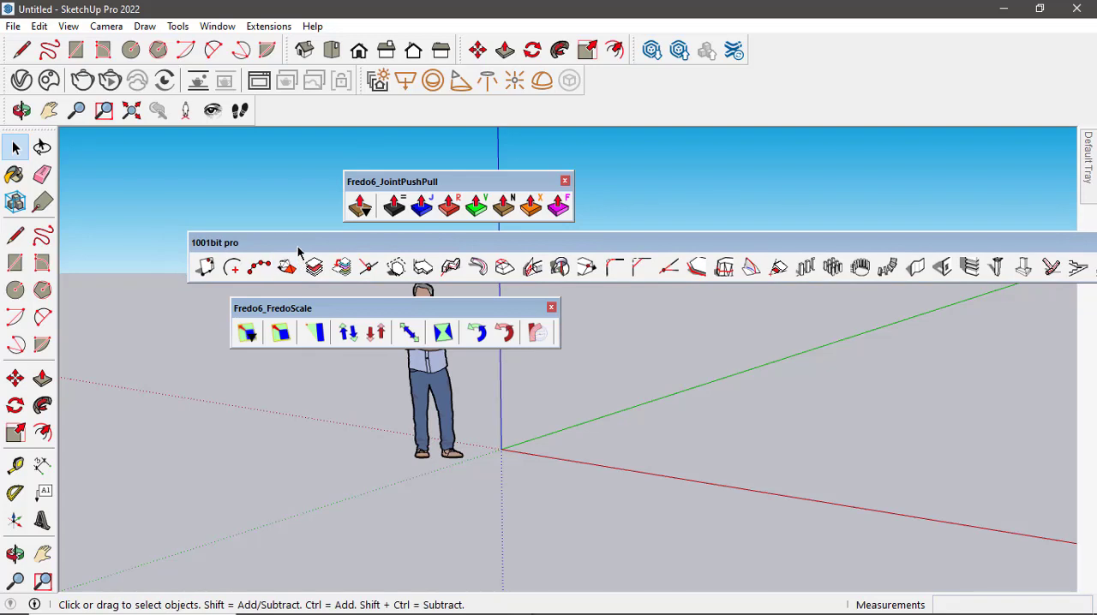
drag(212, 253, 17, 110)
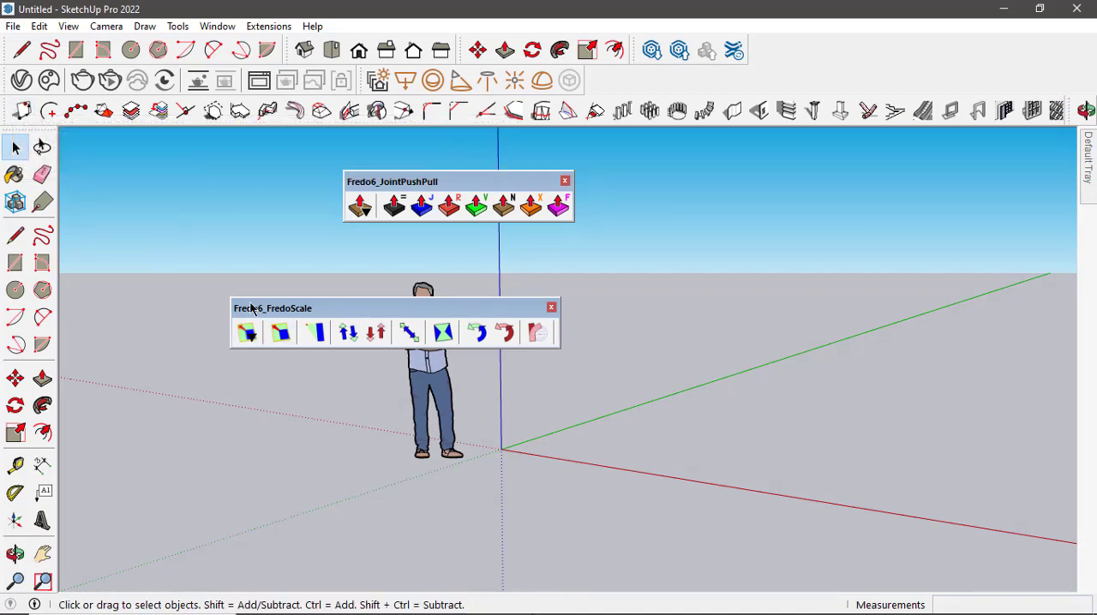
drag(246, 314, 591, 98)
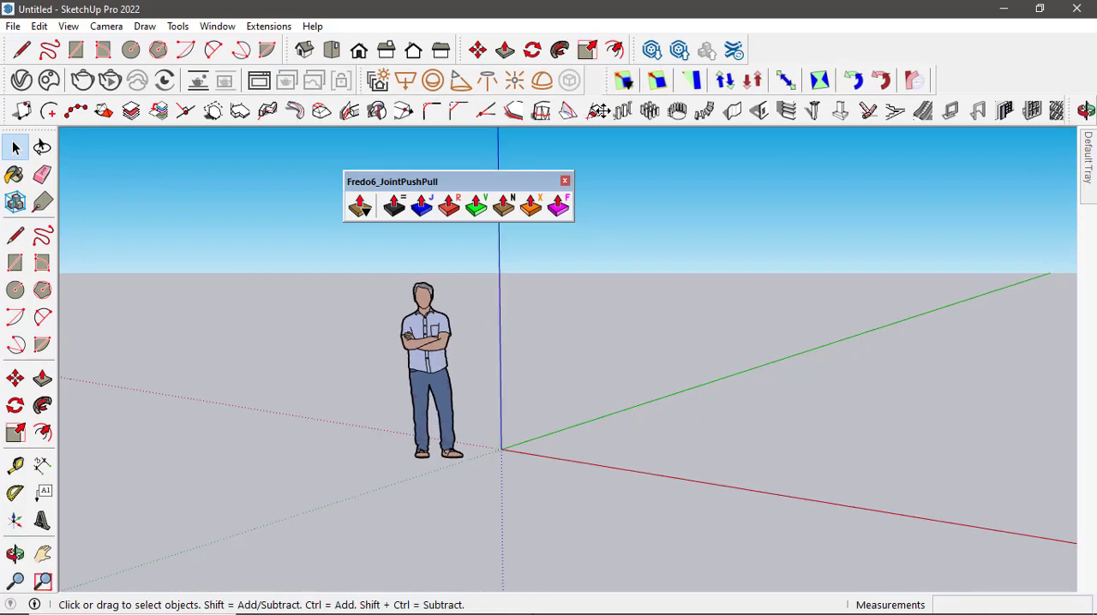
drag(358, 187, 747, 48)
scroll(458, 411, up, 3)
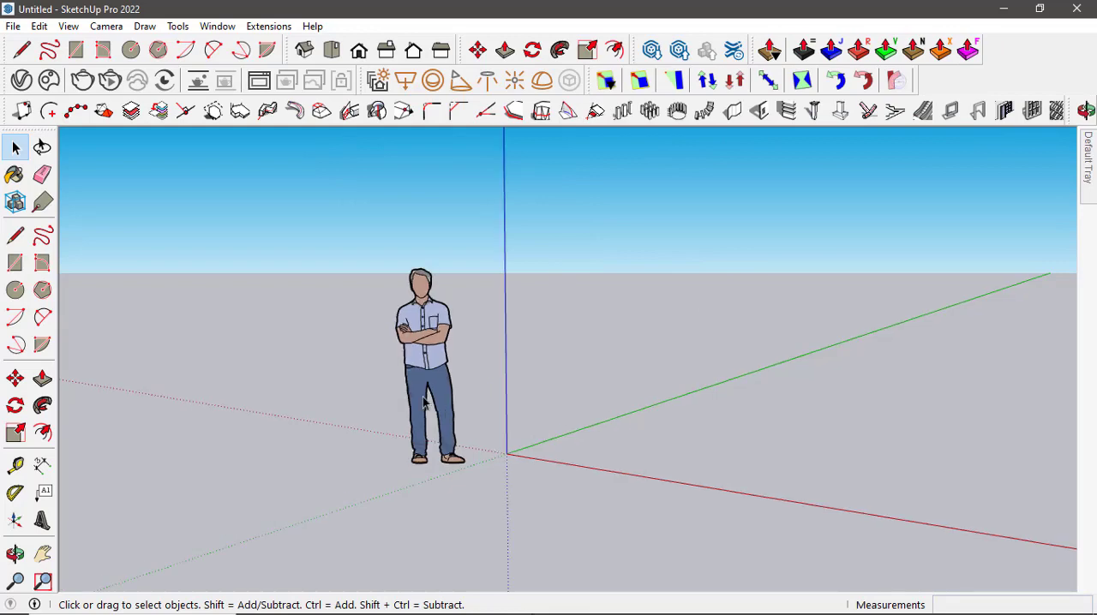
drag(386, 370, 310, 364)
key(space)
scroll(267, 370, down, 3)
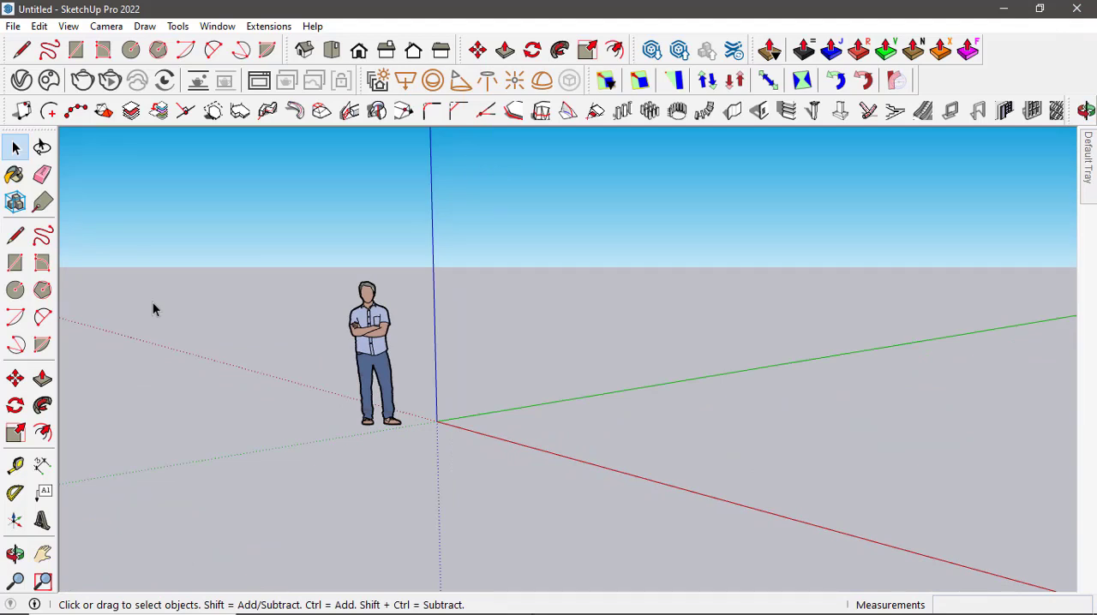
key(ctrl+s)
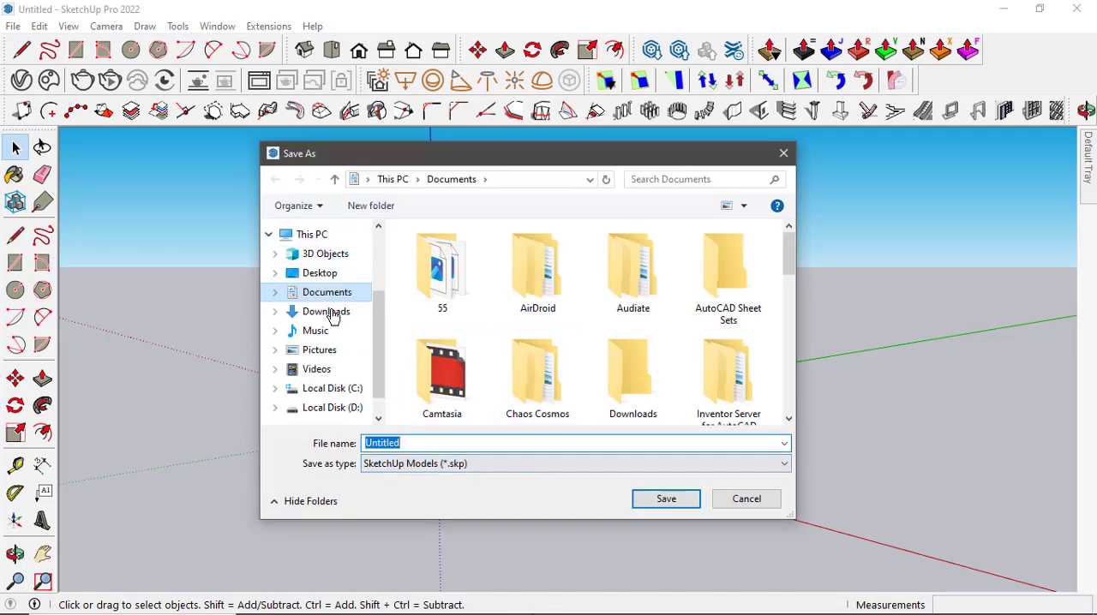
key(Escape)
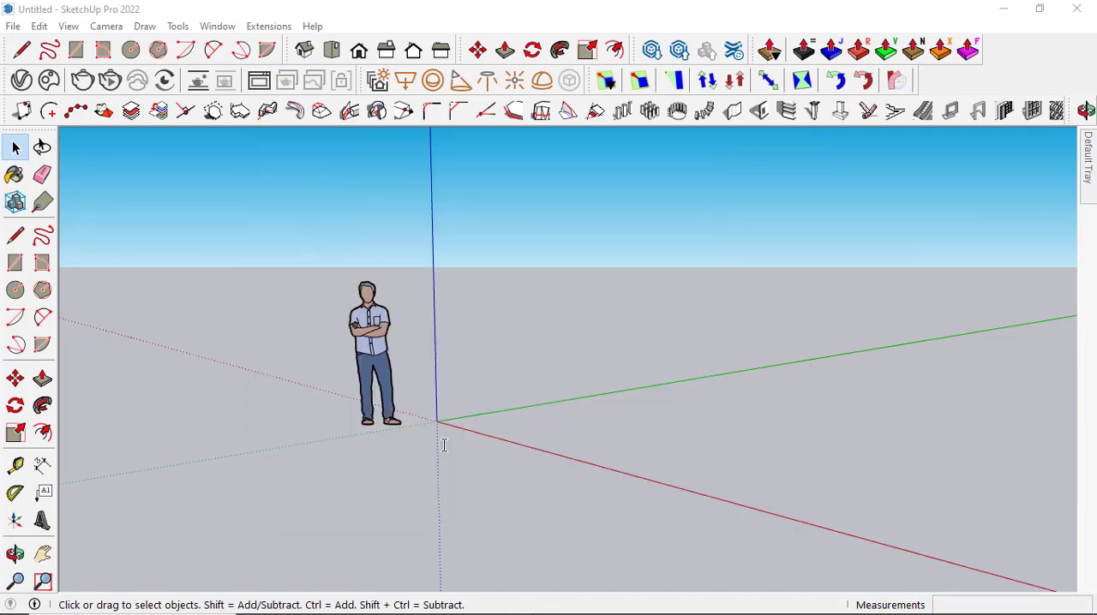
scroll(346, 398, up, 3)
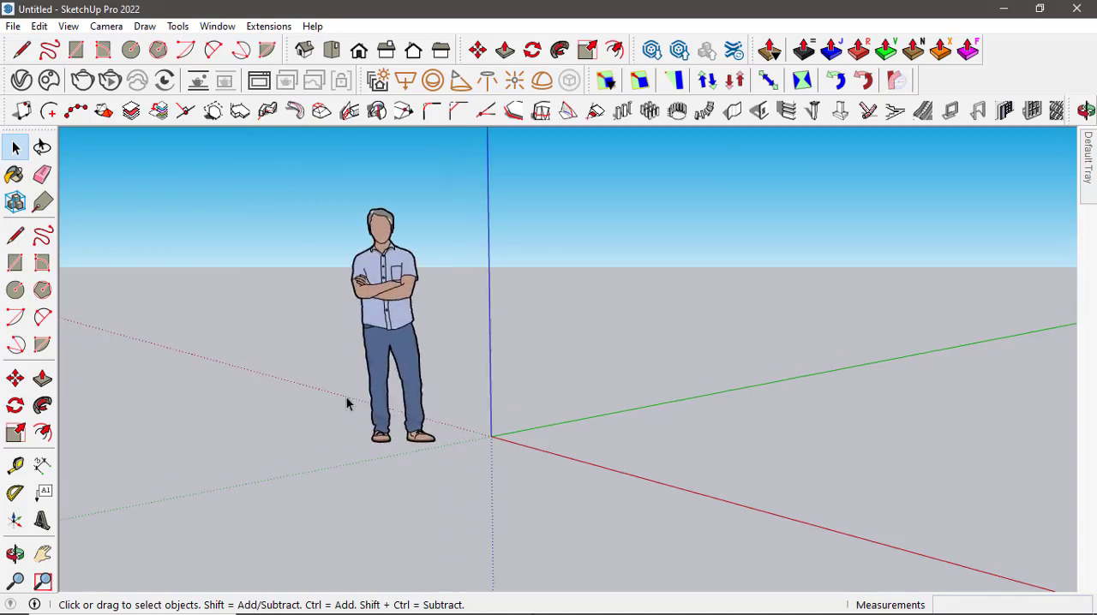
drag(346, 397, 448, 411)
scroll(343, 437, down, 5)
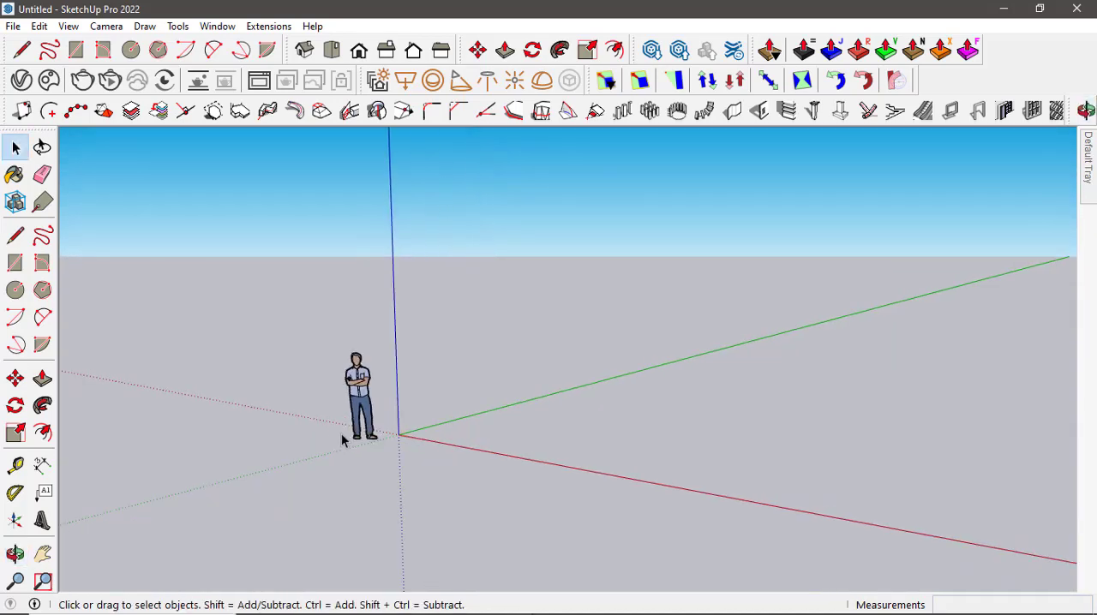
Open the toolbars list and scroll through the installed plugin toolbars.
right_click(1006, 59)
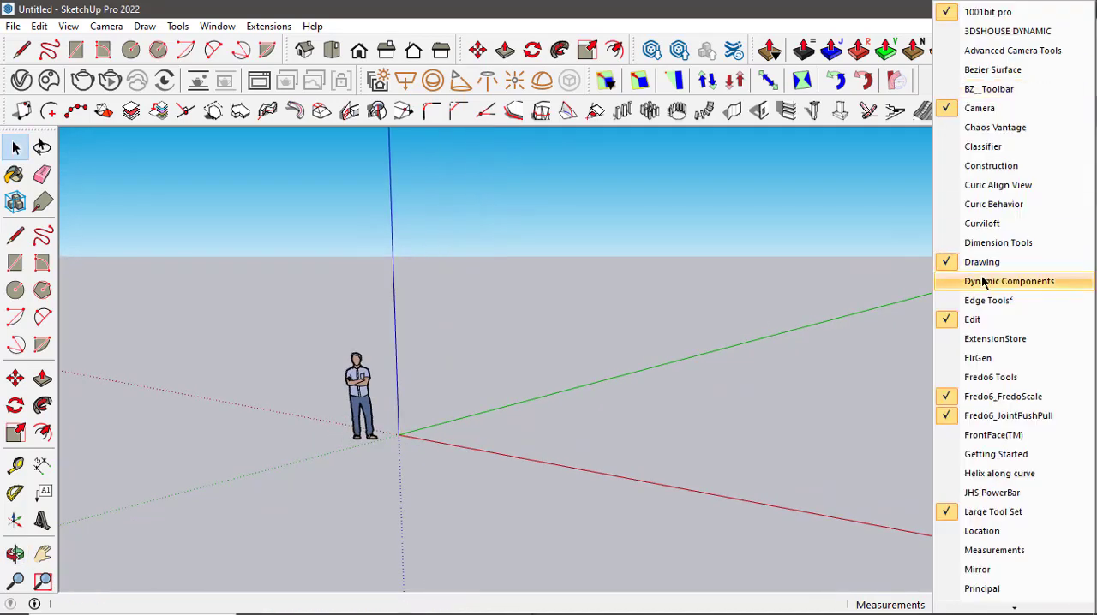
scroll(1012, 390, down, 2)
scroll(1012, 390, down, 8)
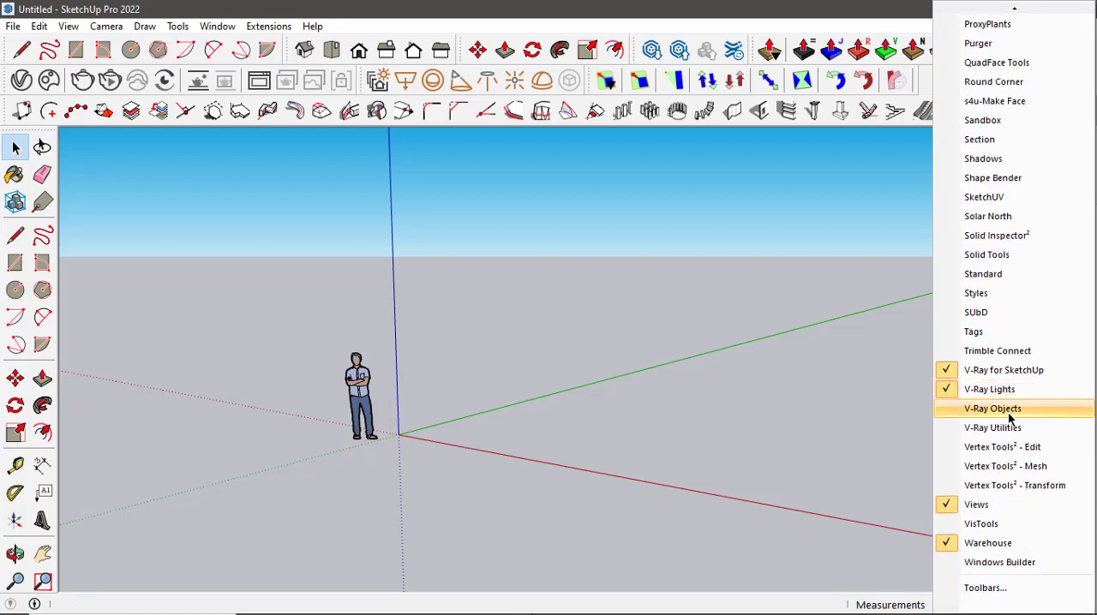
scroll(1027, 521, up, 10)
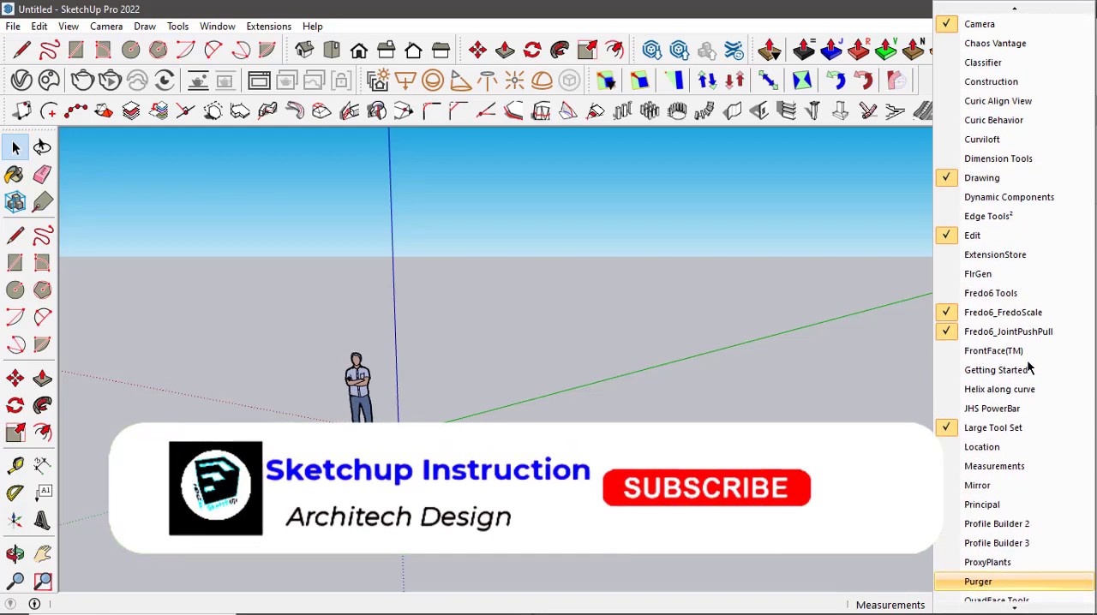
scroll(458, 329, up, 2)
click(460, 331)
drag(467, 336, 857, 245)
scroll(684, 330, up, 3)
scroll(685, 337, up, 2)
drag(684, 336, 215, 402)
scroll(381, 401, up, 3)
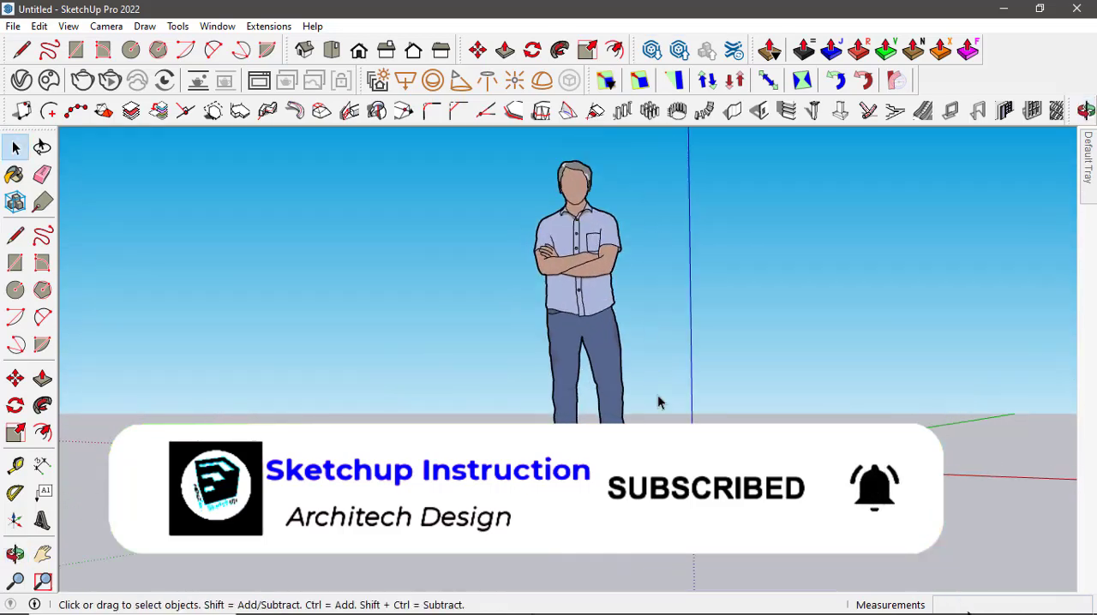
drag(604, 396, 480, 436)
scroll(399, 423, down, 7)
scroll(485, 421, up, 3)
drag(678, 423, 262, 423)
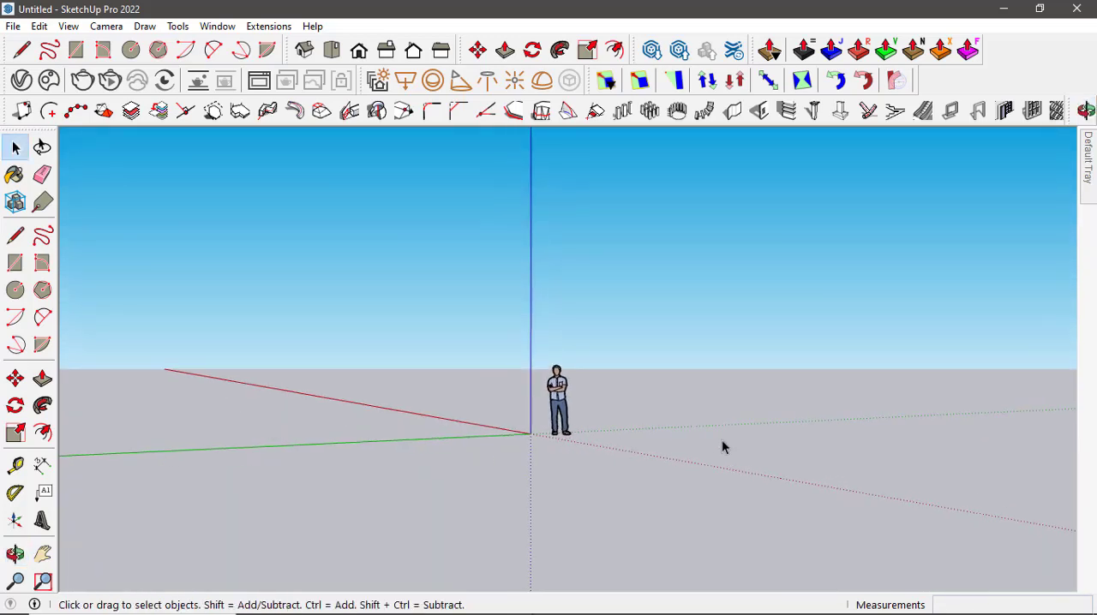
drag(722, 445, 318, 372)
drag(557, 426, 599, 531)
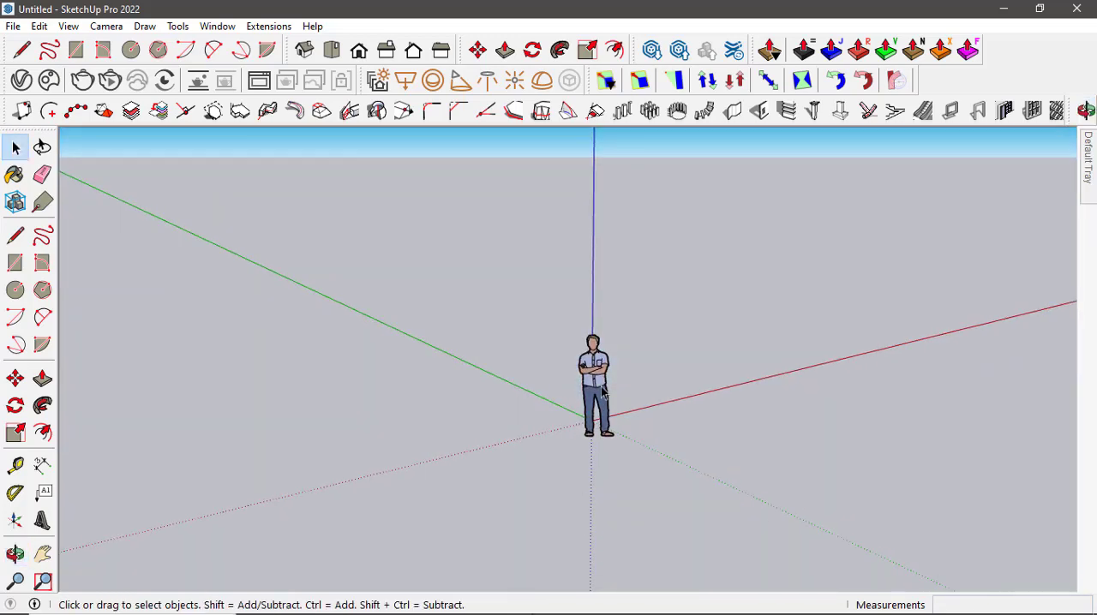
scroll(693, 394, up, 3)
drag(693, 394, 367, 385)
key(space)
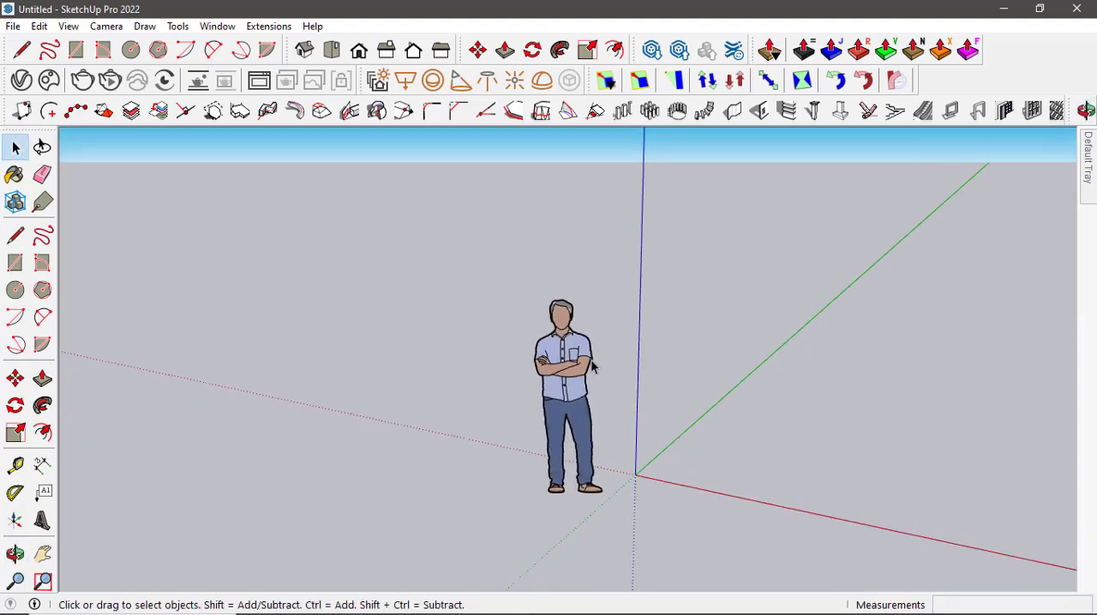
mouse_move(556, 608)
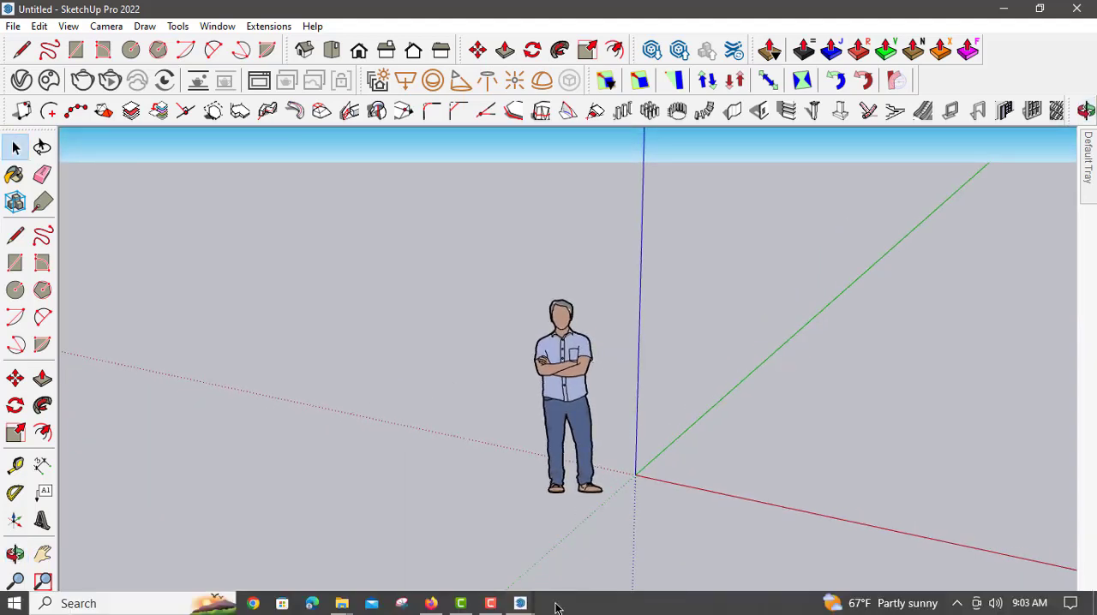